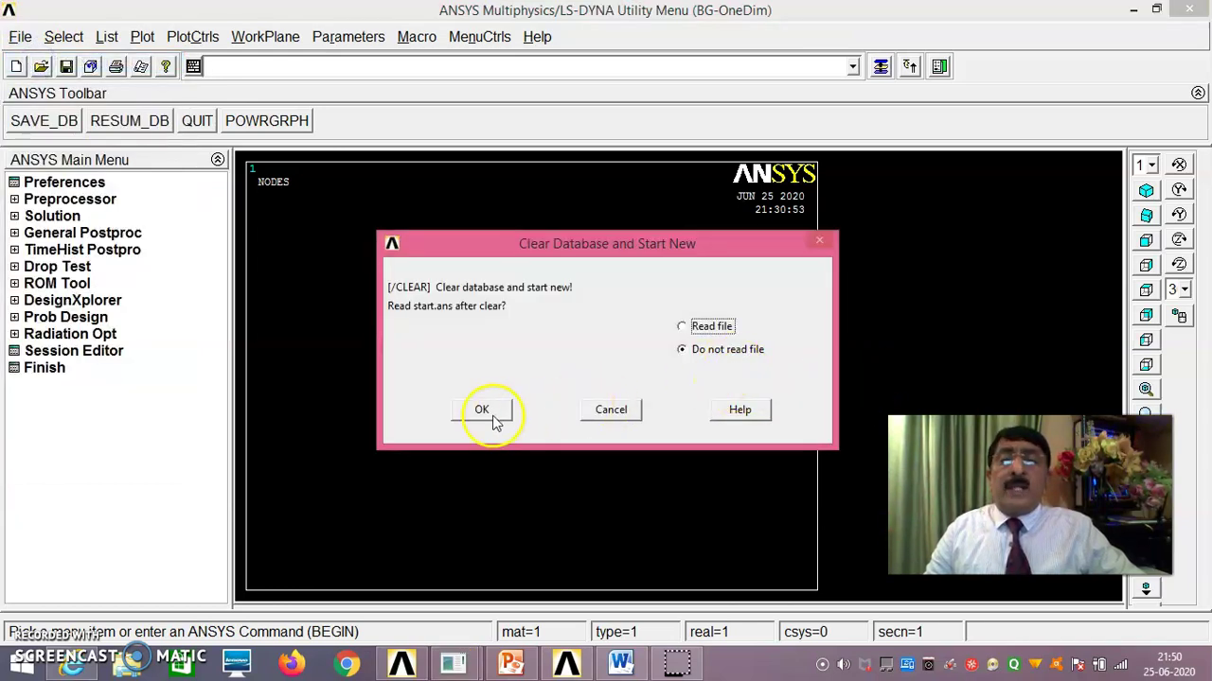
Clear the database and start new without reading the start file, and redraw the empty graphics window.
left_click(486, 411)
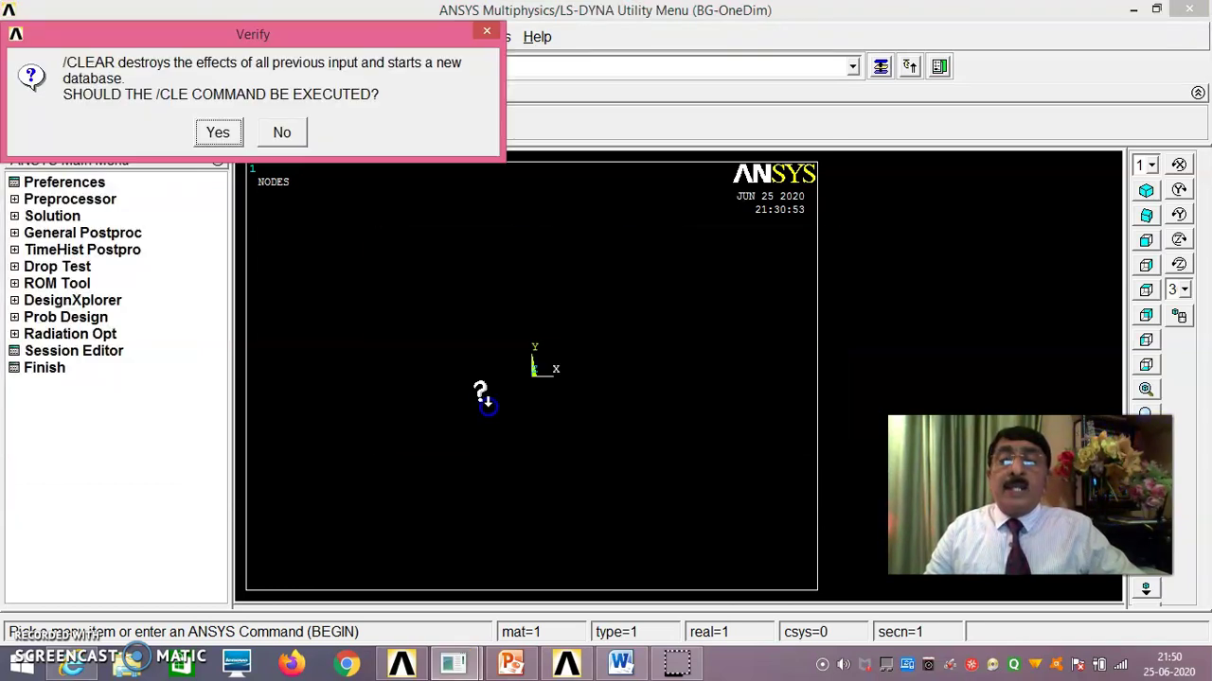
left_click(218, 134)
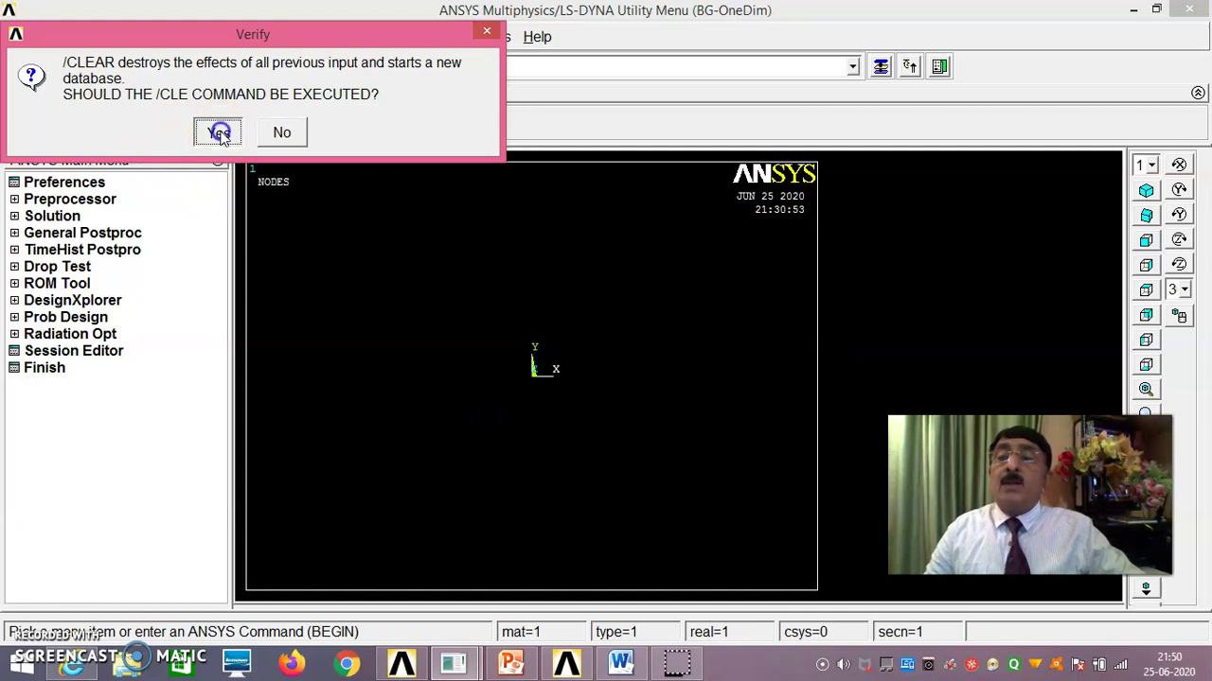
right_click(509, 291)
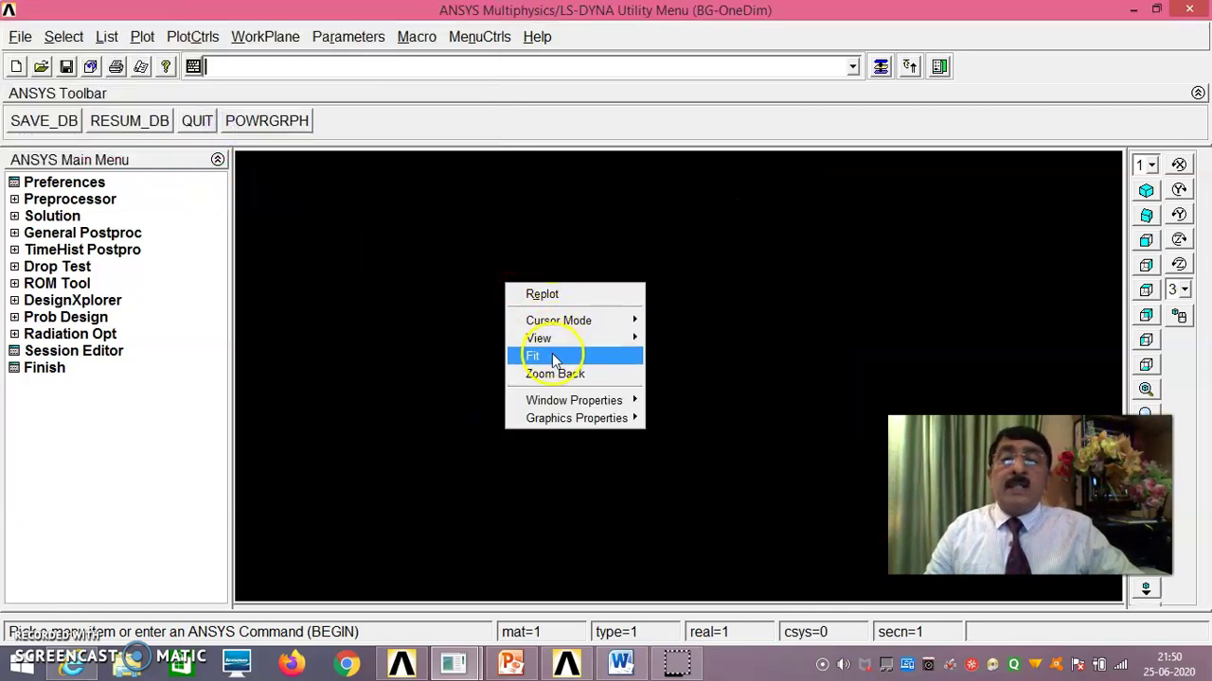
left_click(545, 354)
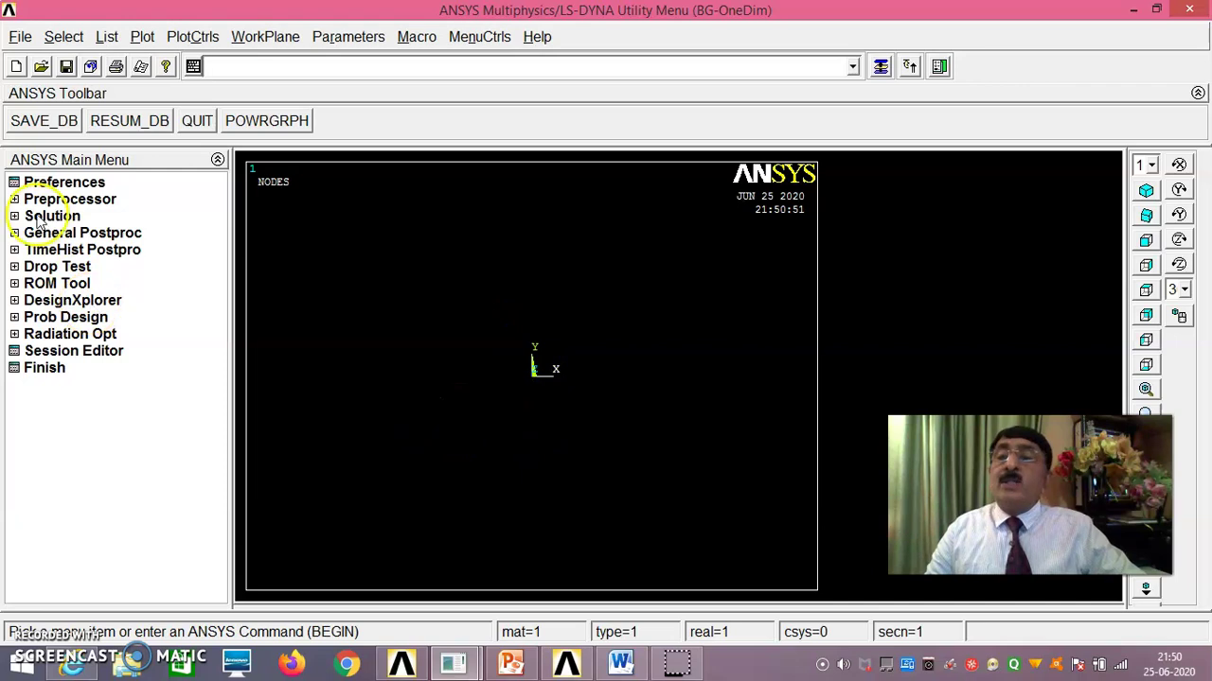
Change the jobname to the author's name followed by "-One Dimension", with new log and error files enabled.
left_click(19, 38)
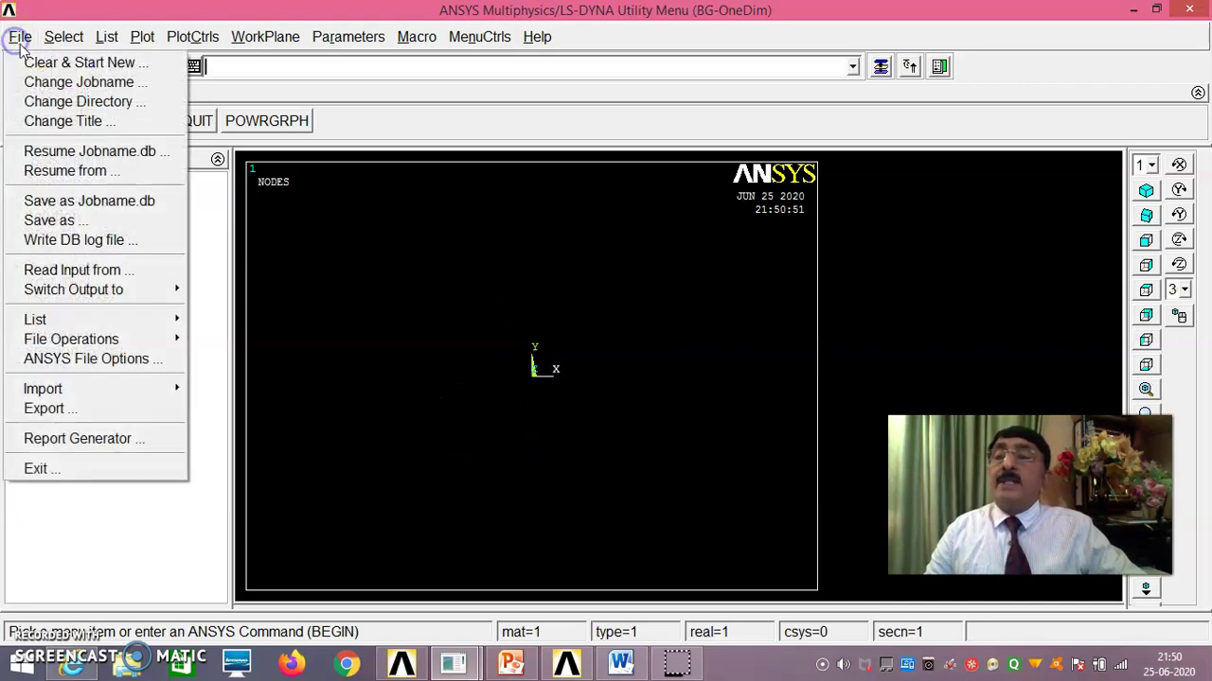
left_click(47, 85)
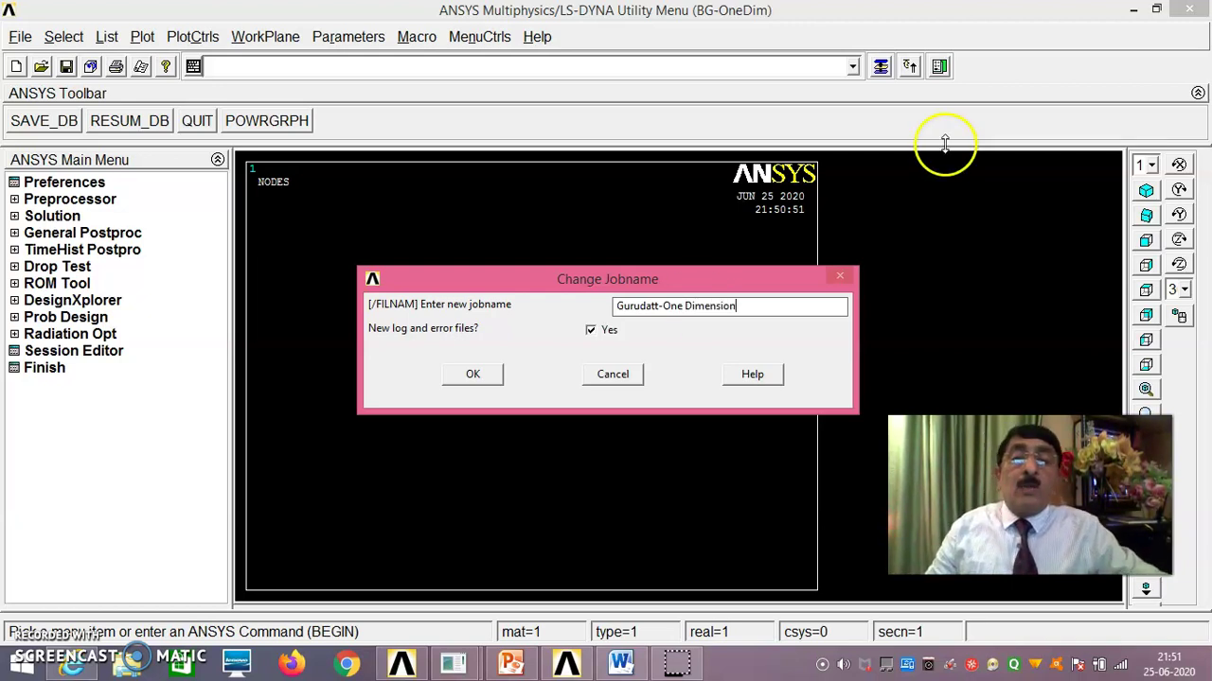
left_click(590, 330)
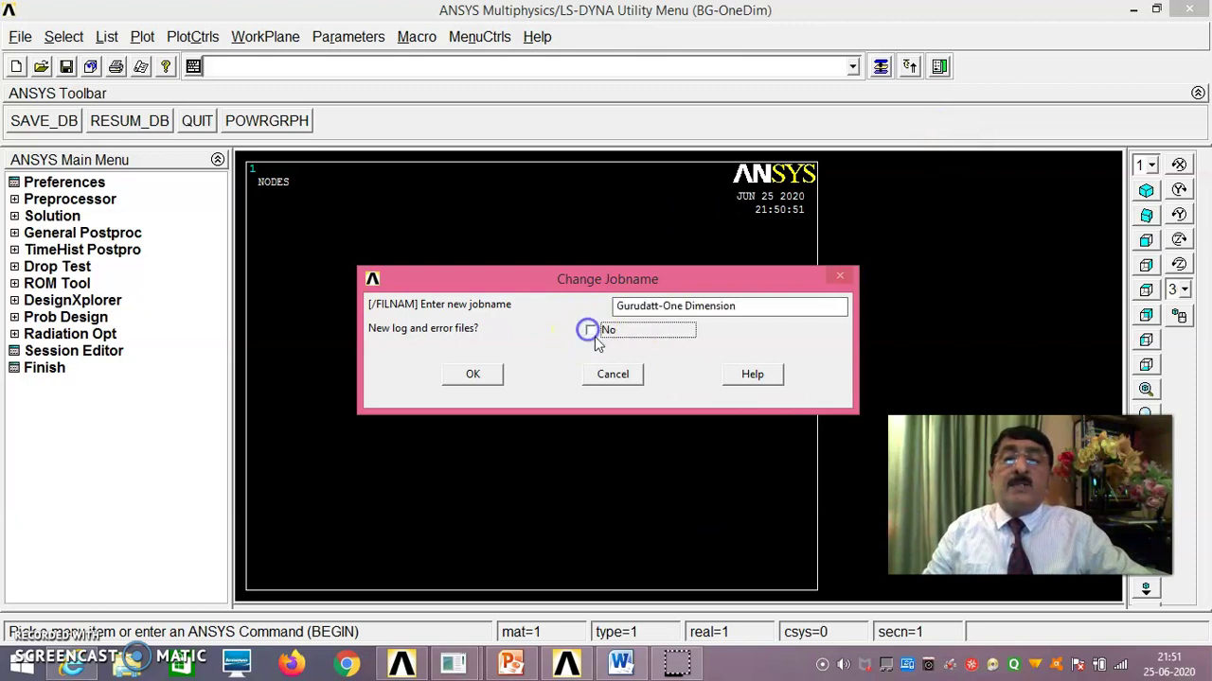
left_click(592, 331)
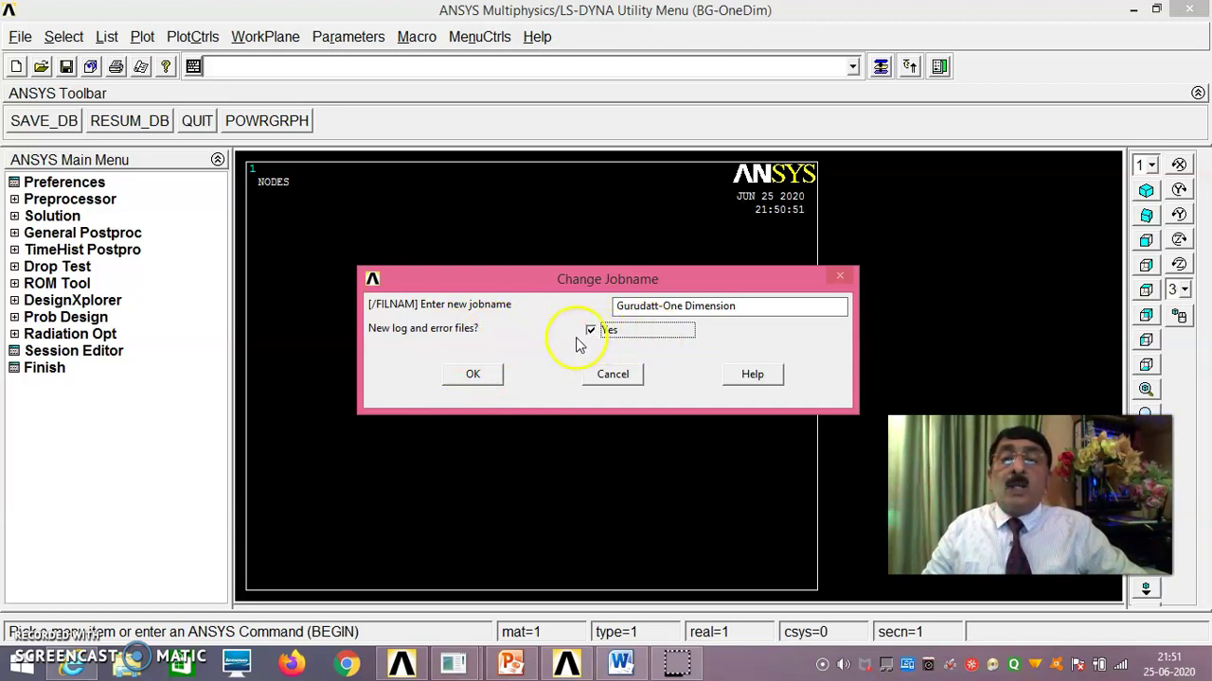
left_click(473, 376)
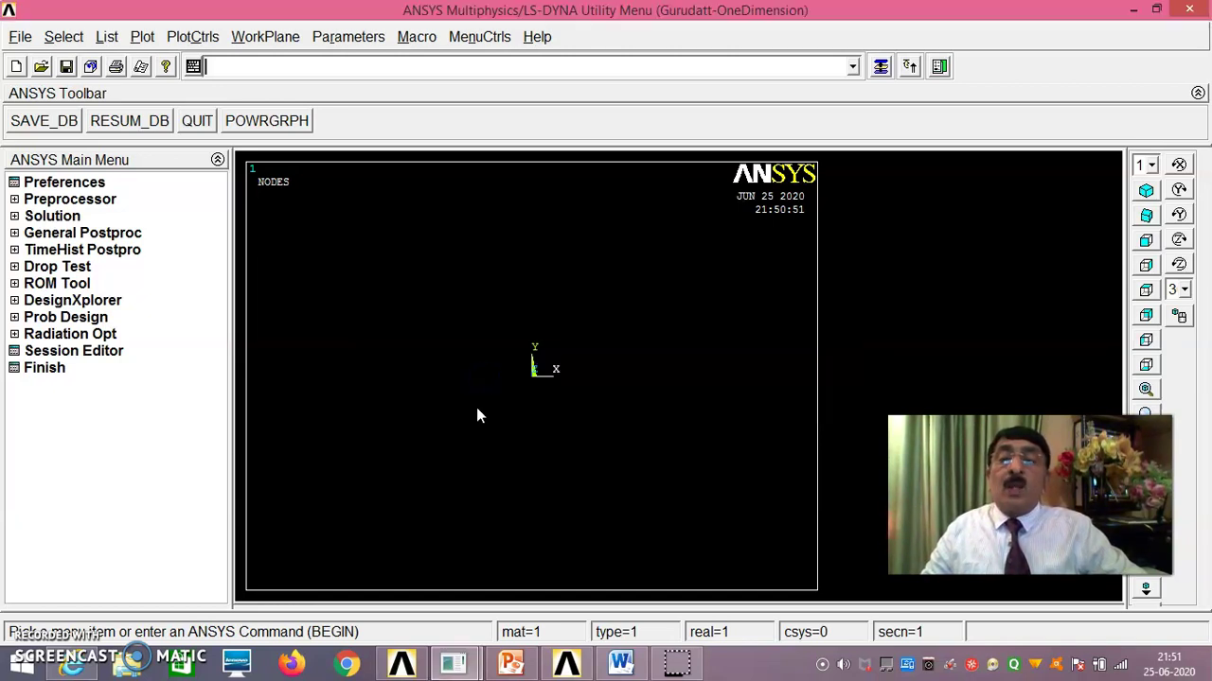
List the session's log file to check its contents, and close the listing.
left_click(19, 36)
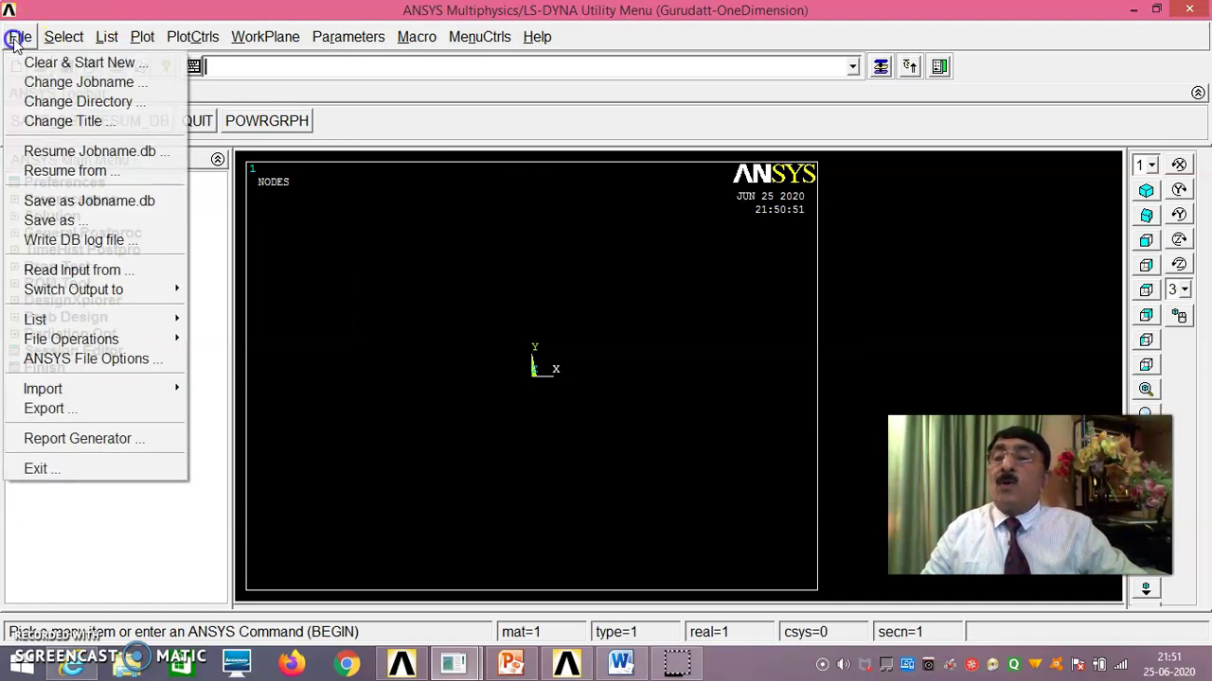
mouse_move(81, 319)
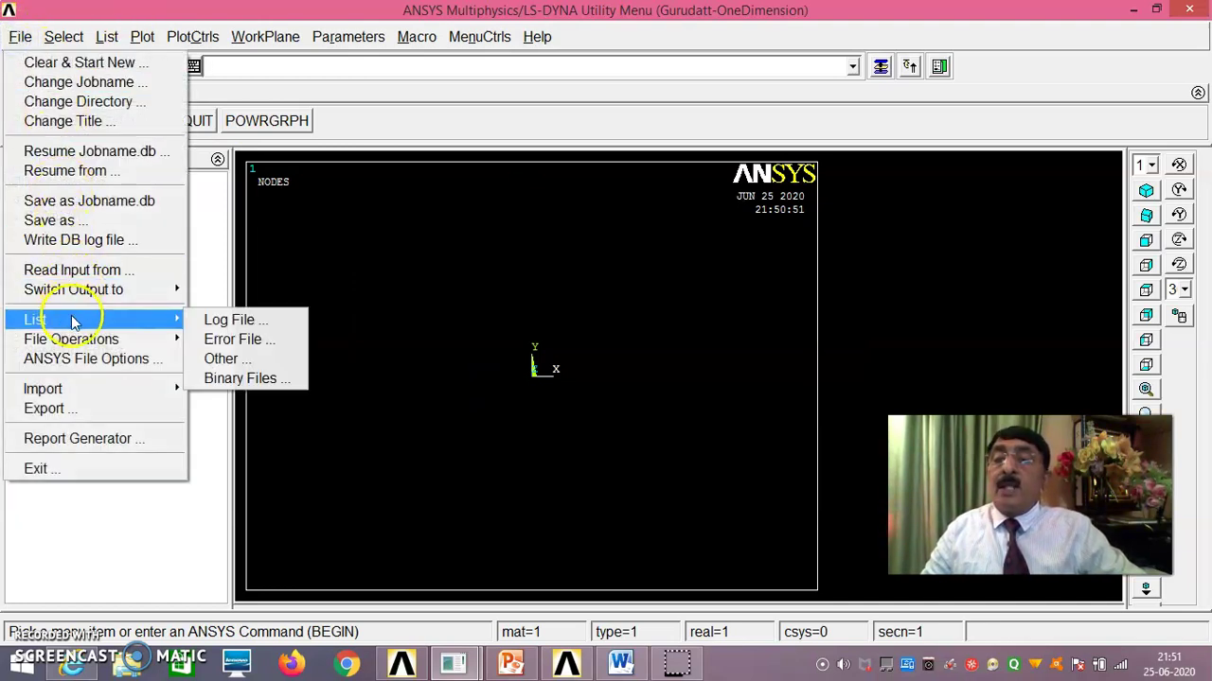
left_click(206, 320)
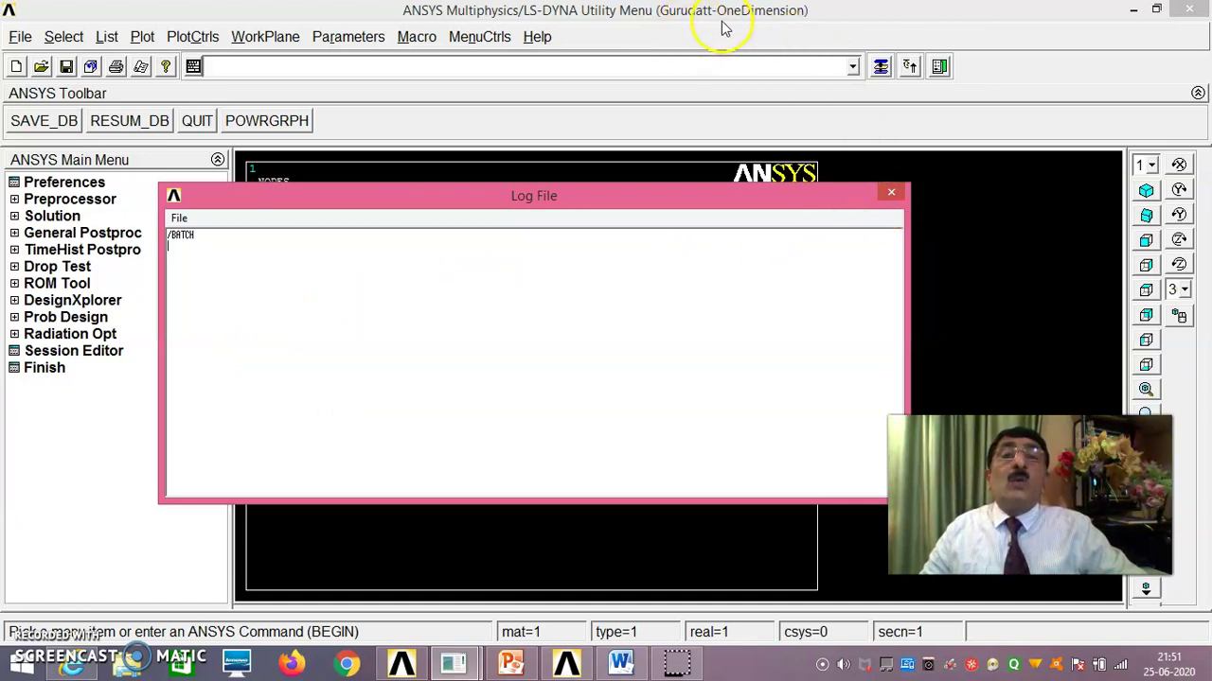
left_click(891, 192)
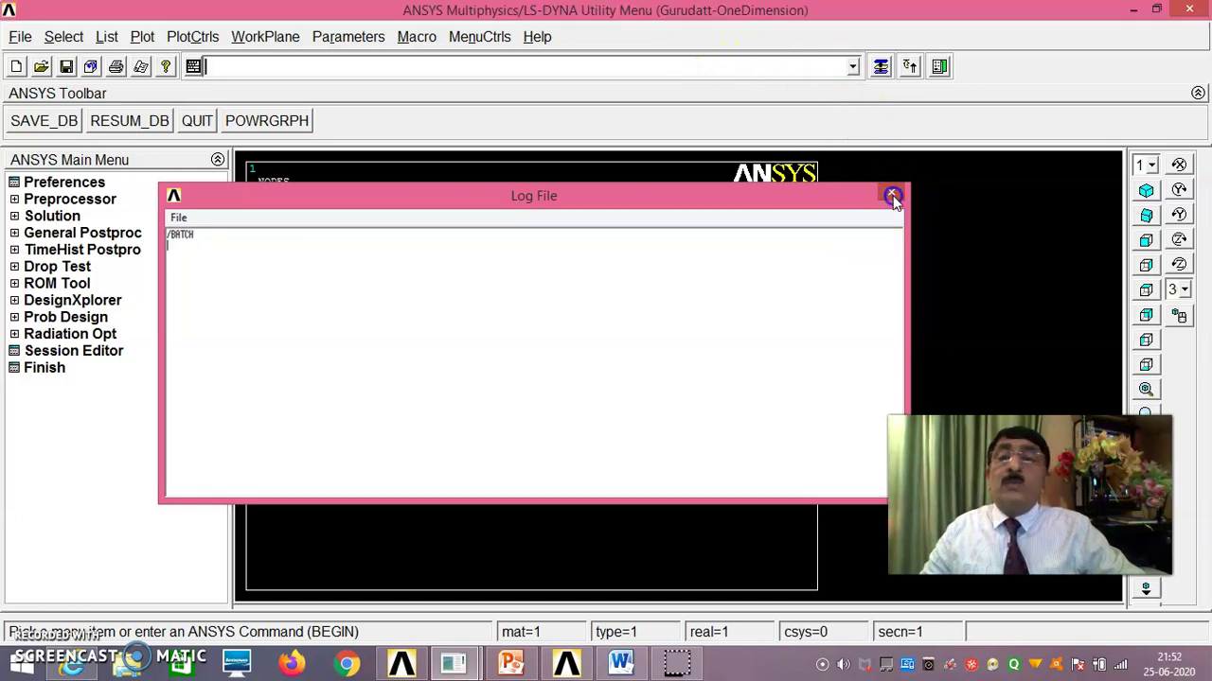
left_click(19, 37)
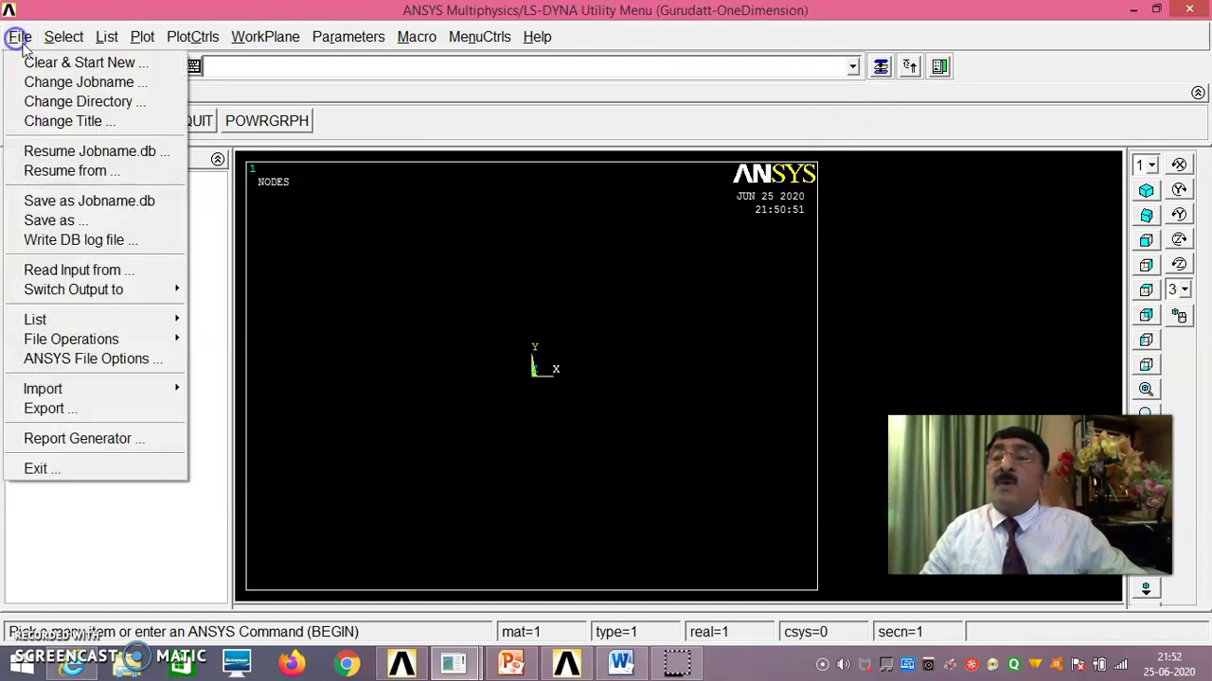
left_click(64, 86)
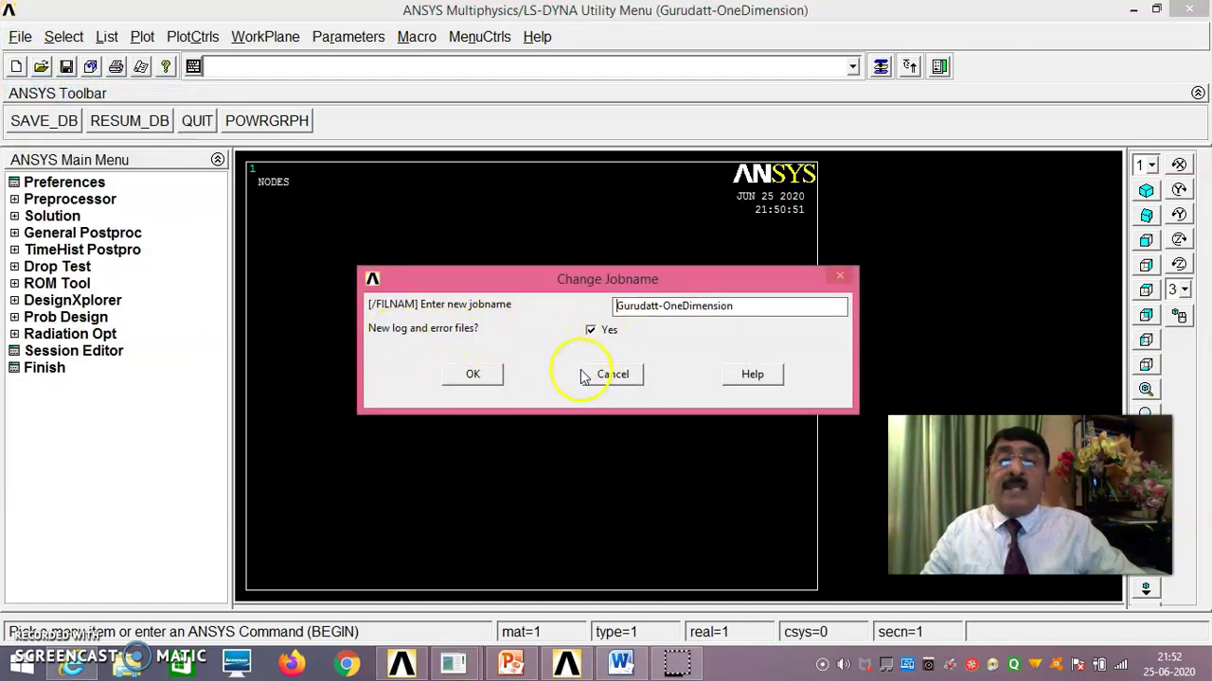
left_click(614, 376)
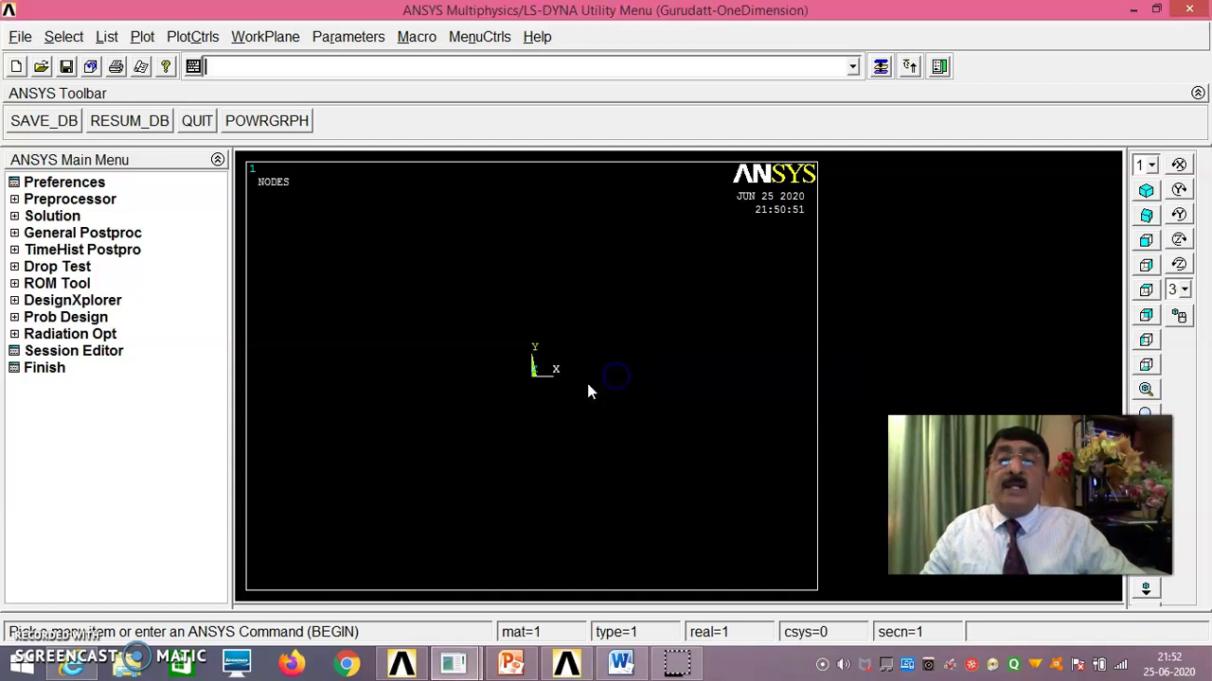
Examine the log file listing again, including the options for saving, printing and copying it to the output.
left_click(22, 37)
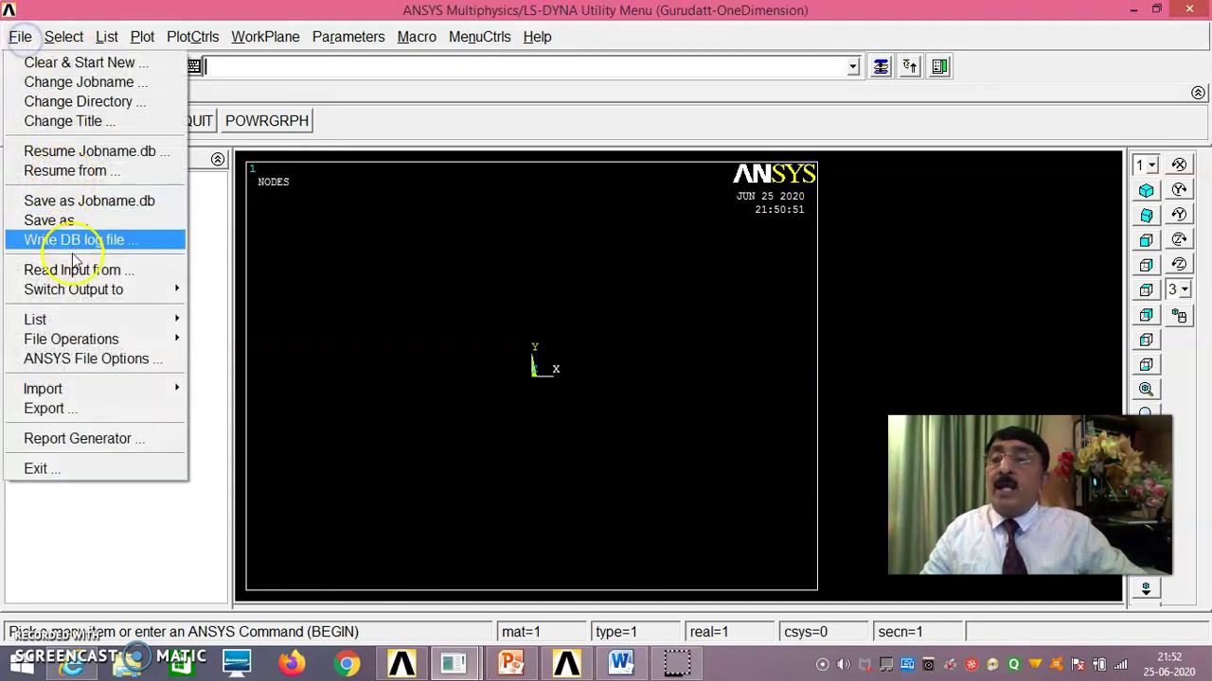
mouse_move(133, 324)
left_click(230, 319)
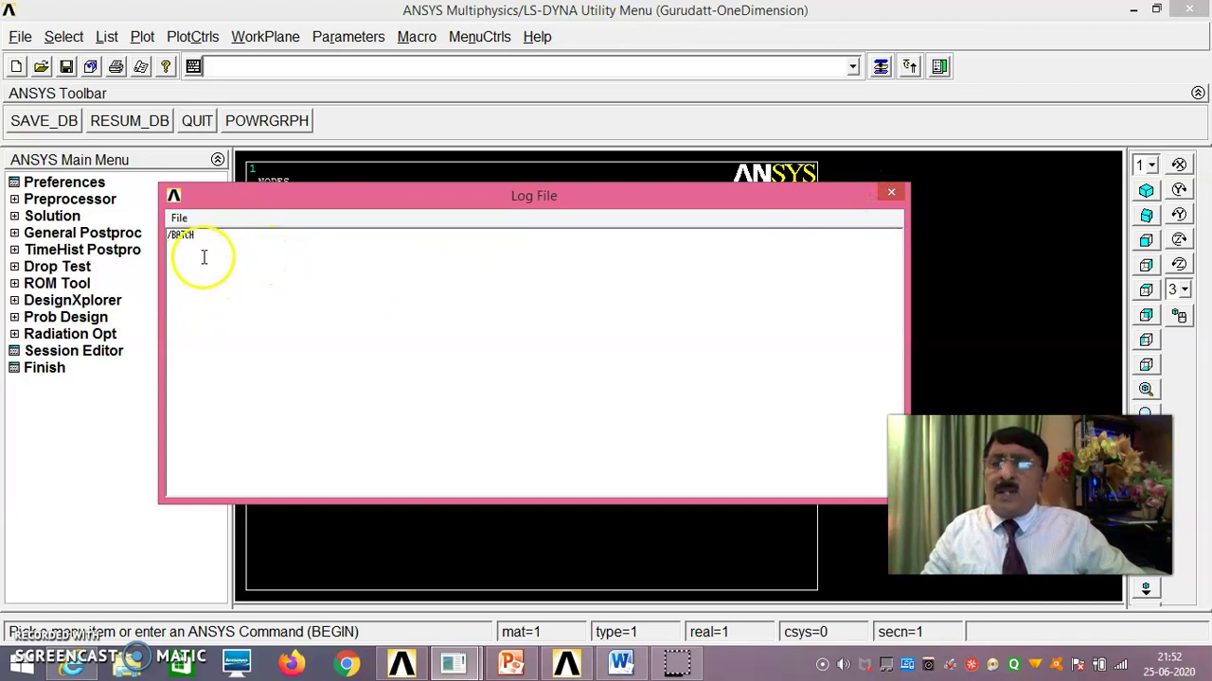
left_click(890, 195)
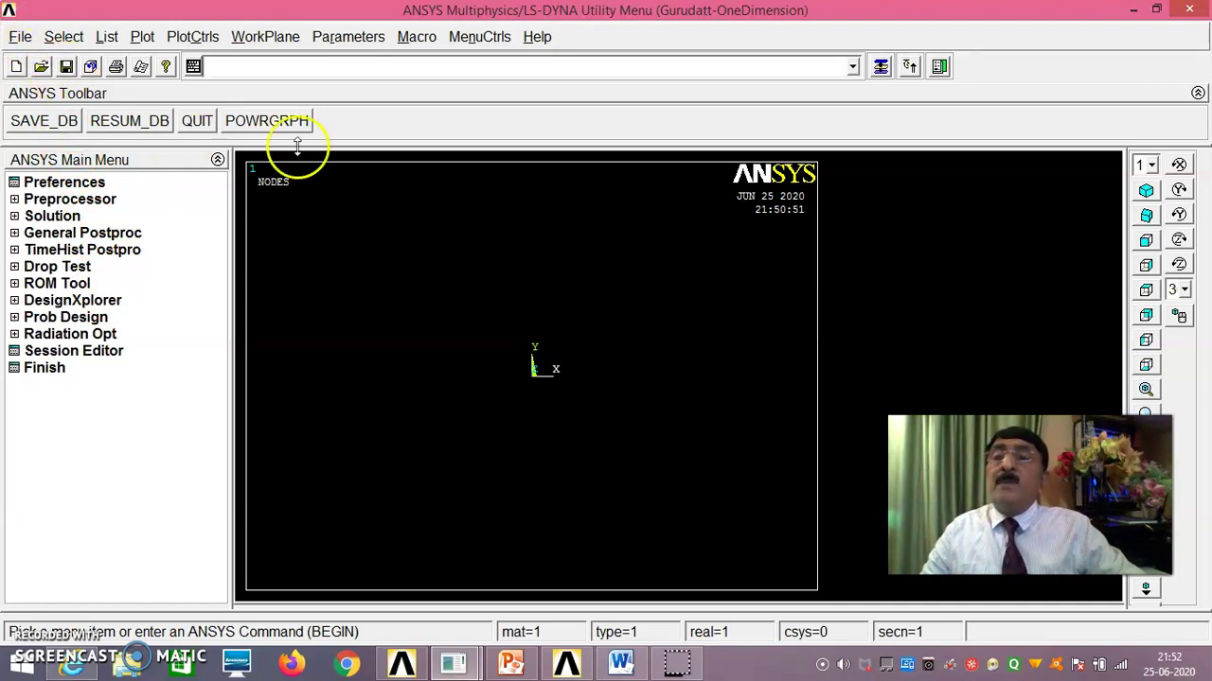
left_click(19, 38)
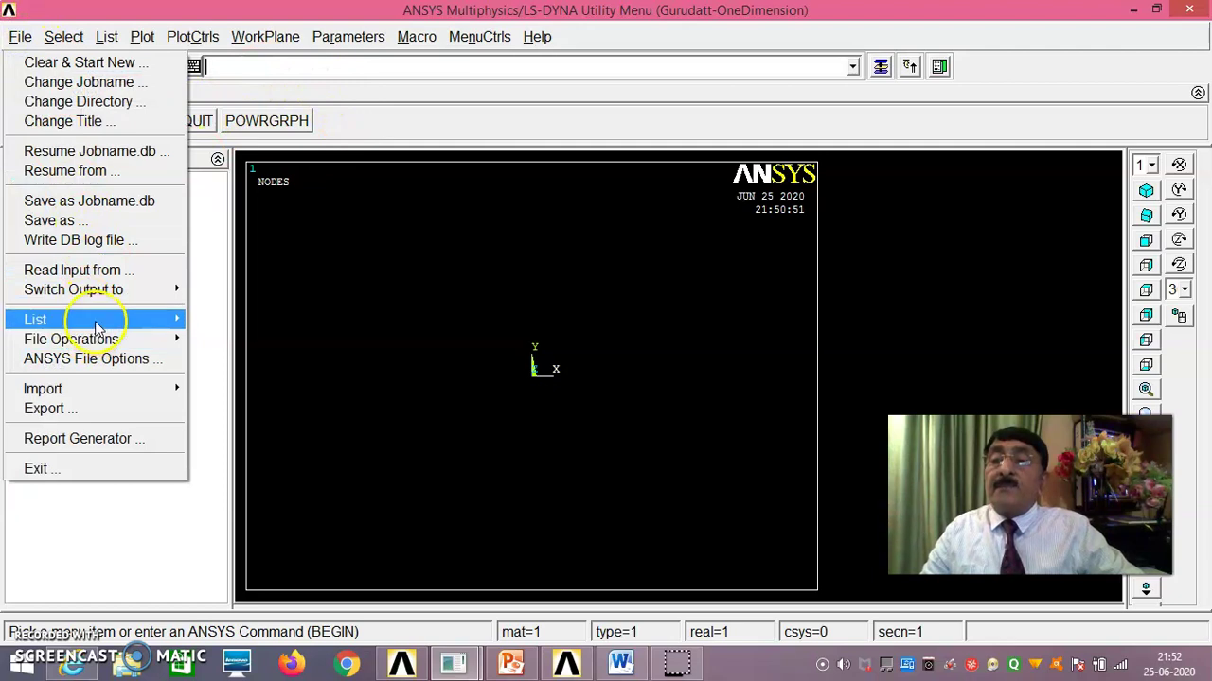
mouse_move(76, 319)
left_click(237, 319)
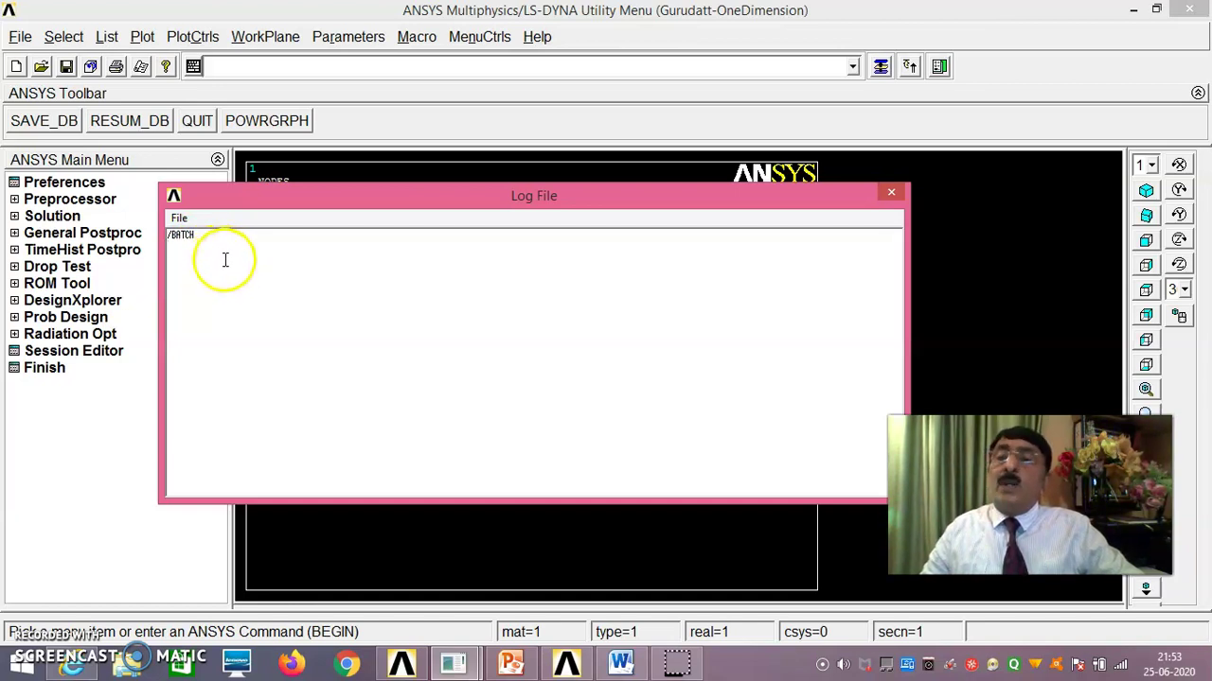
left_click(180, 220)
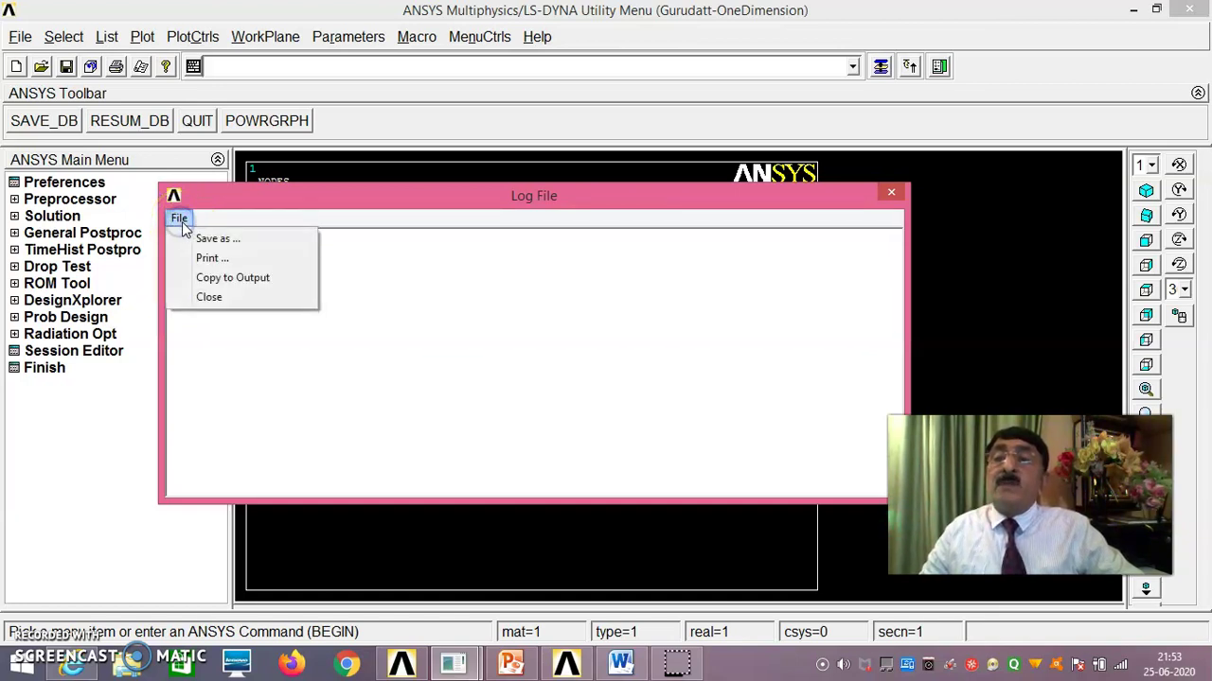
left_click(610, 272)
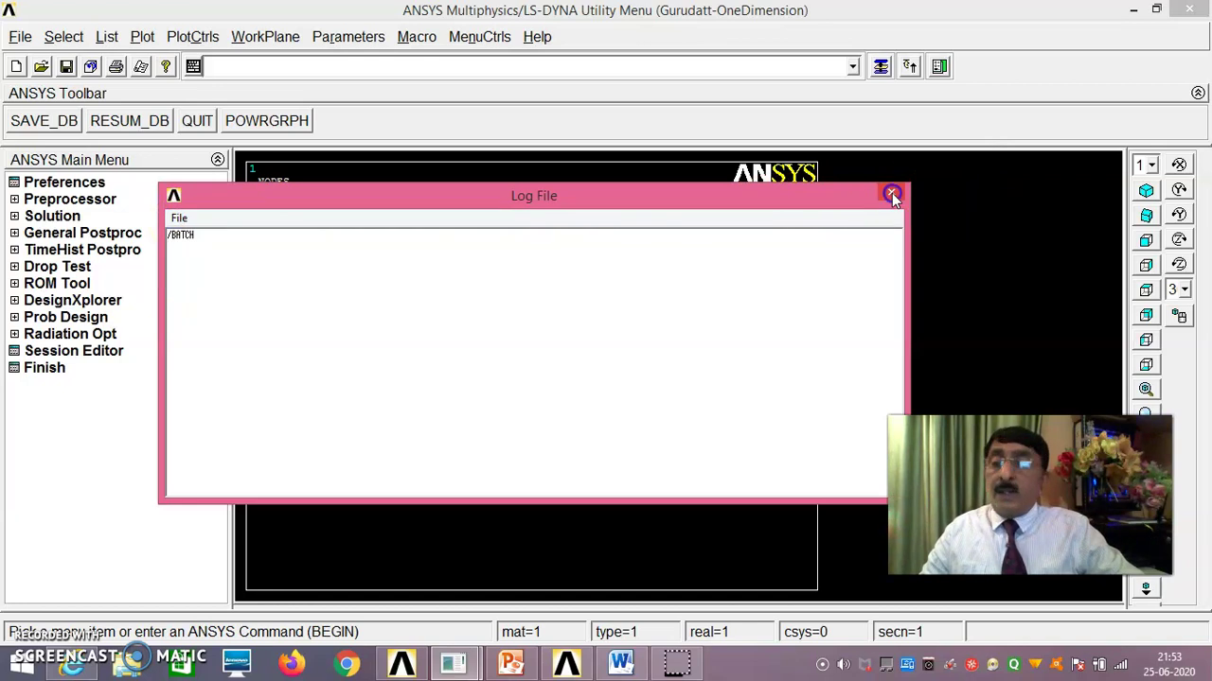
left_click(892, 193)
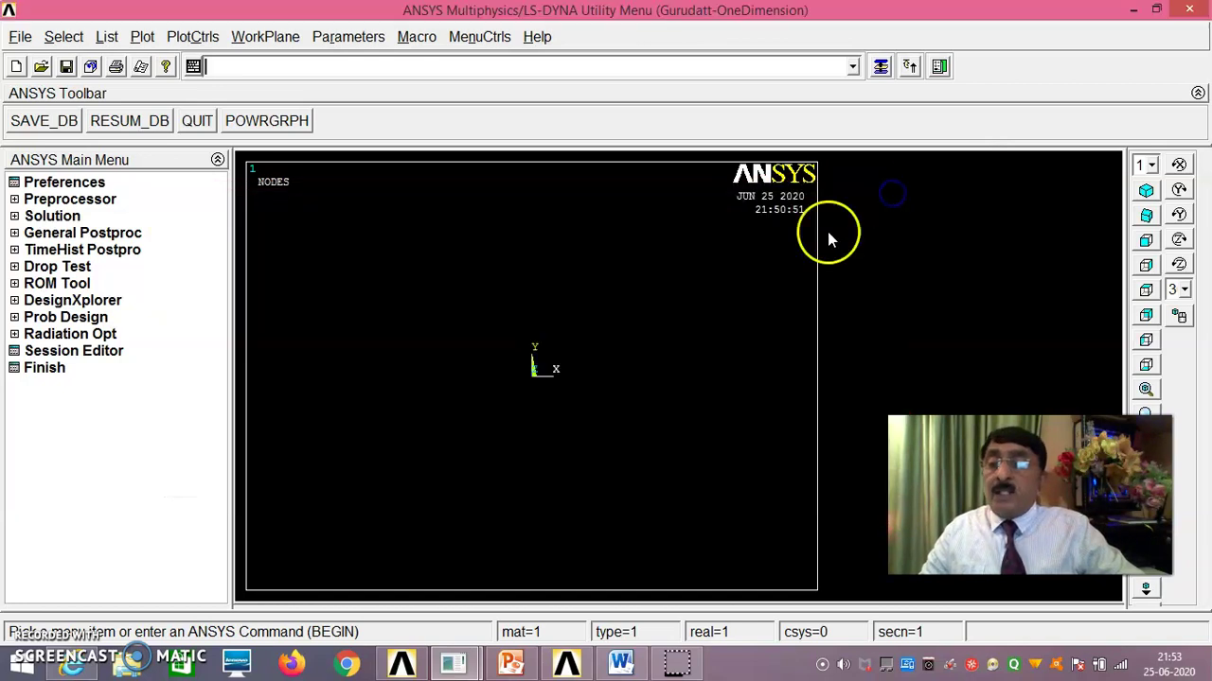
Set the analysis title to "One Dimensional Problem" and refresh the graphics window to display it.
left_click(63, 184)
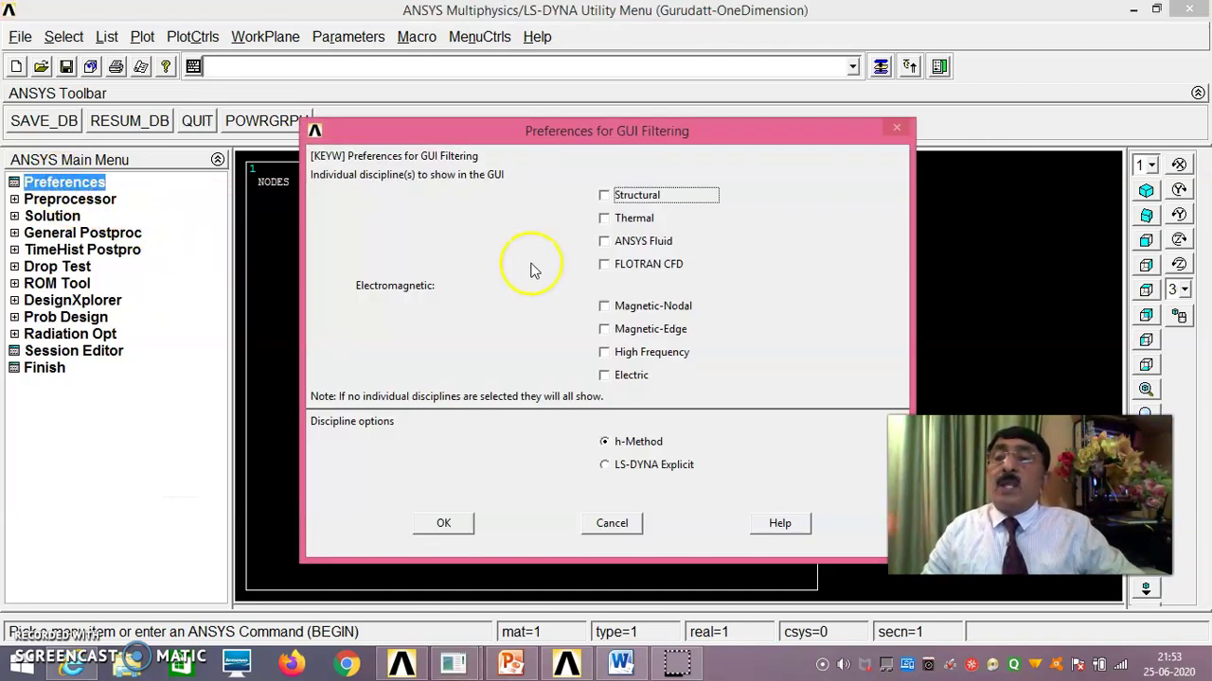
left_click(625, 524)
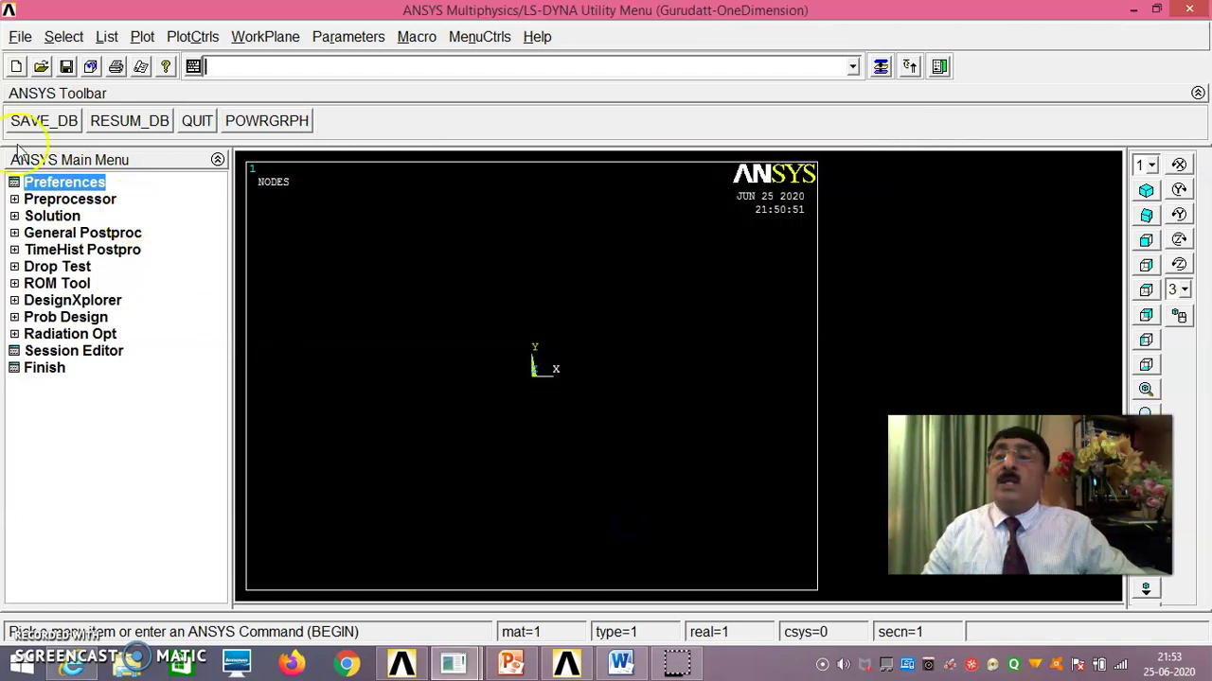
left_click(19, 37)
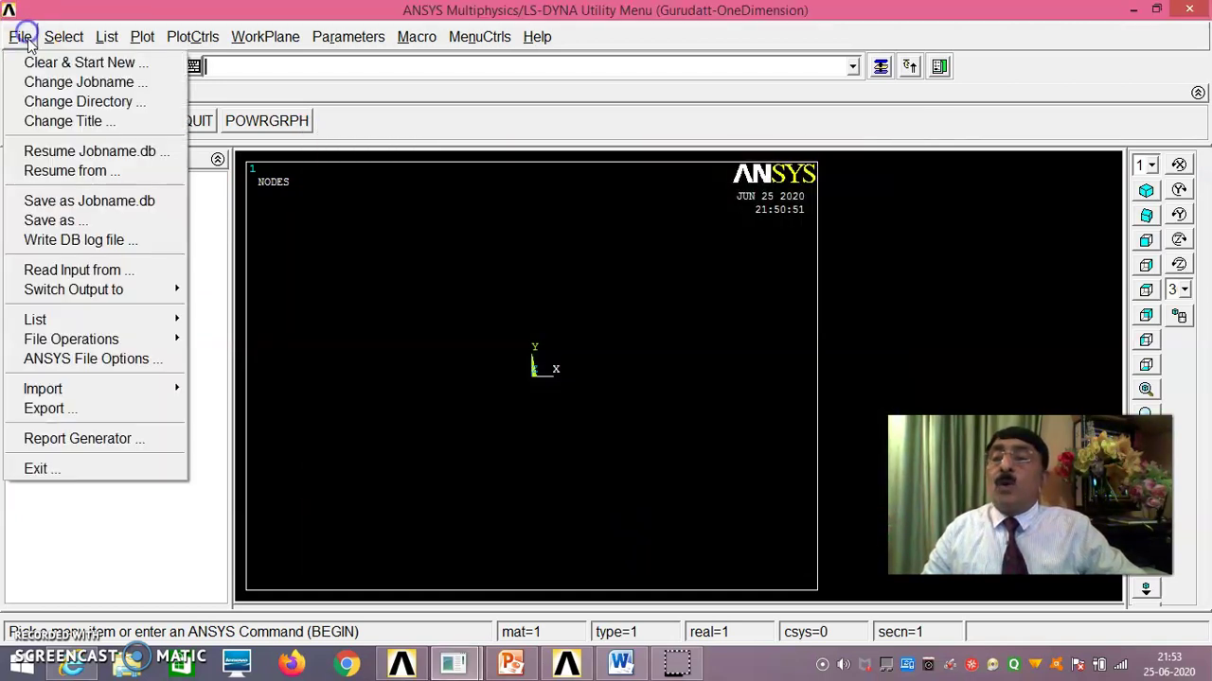
left_click(62, 123)
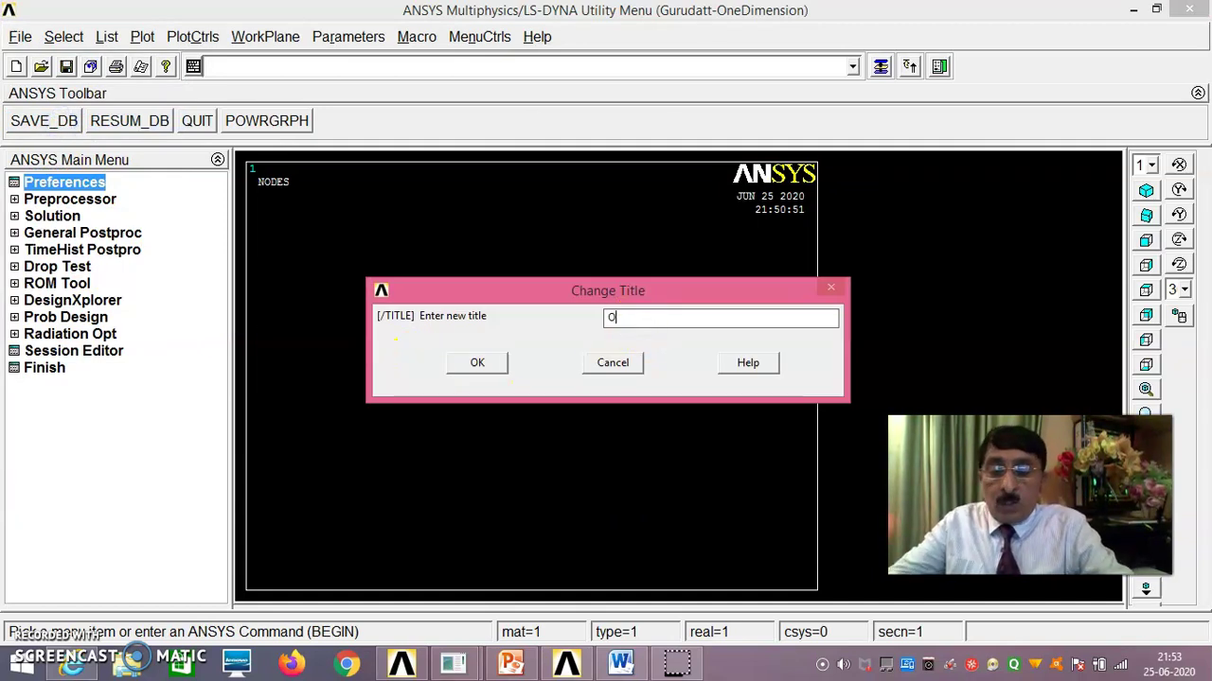
type("One Dimensional Problem")
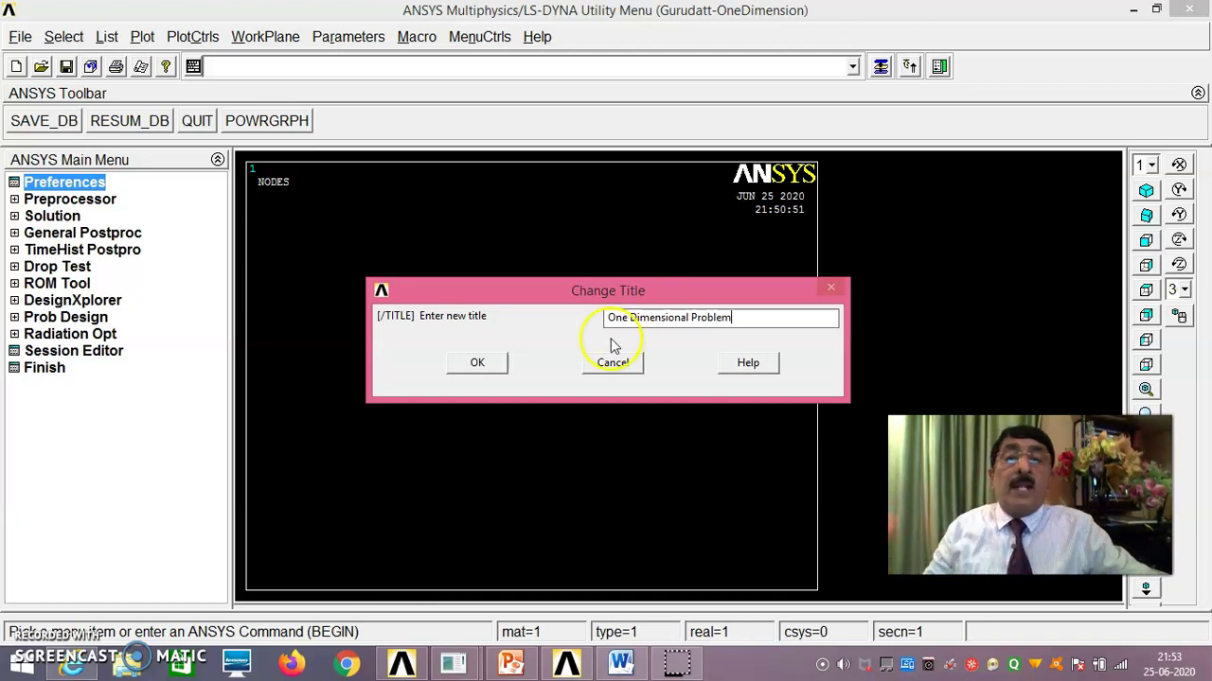
left_click(493, 363)
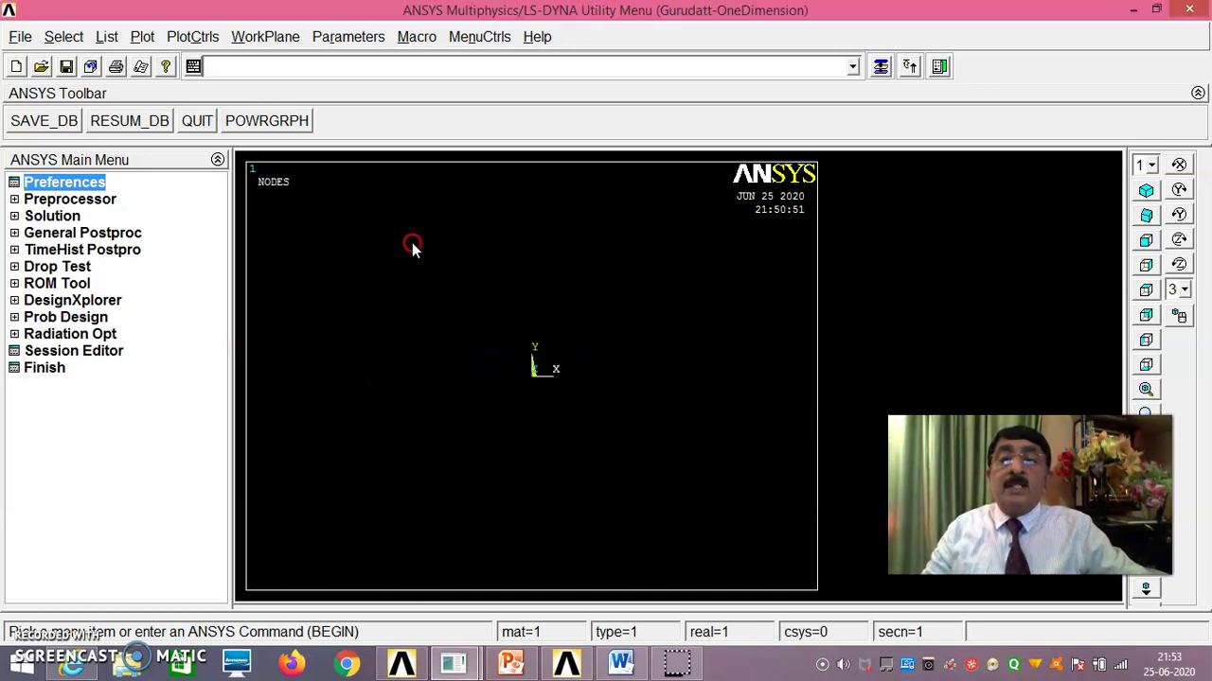
right_click(412, 246)
left_click(444, 309)
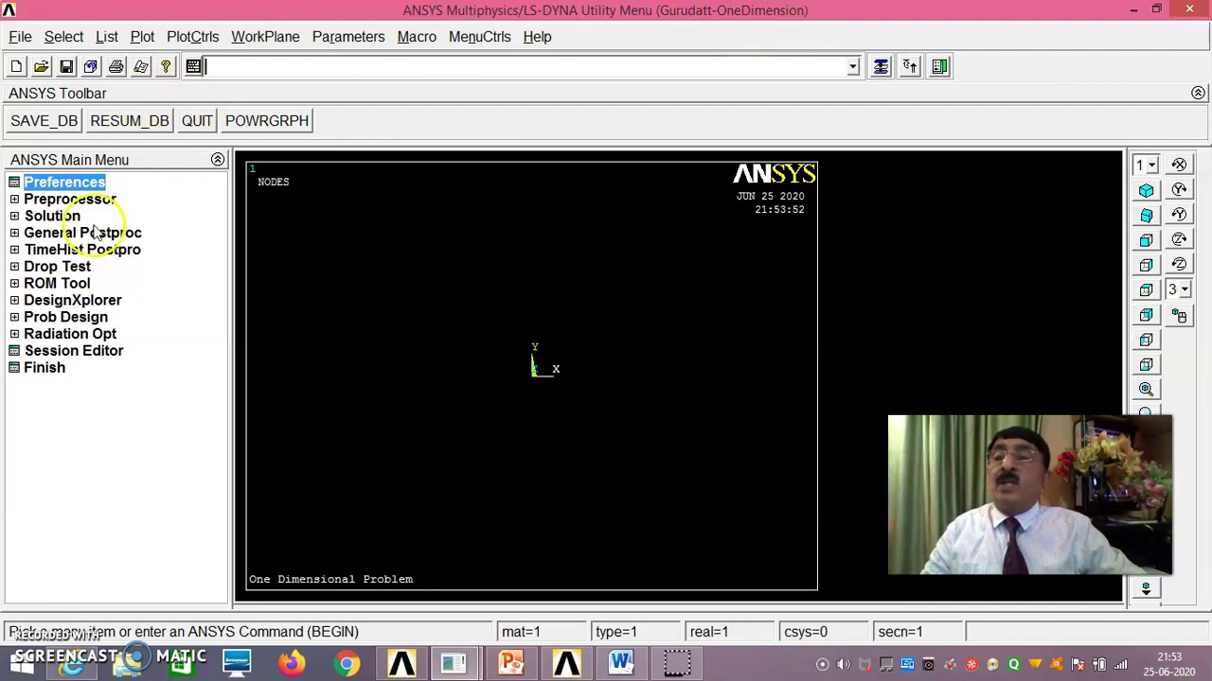
Set the GUI filtering preferences to the Structural discipline with the h-Method option.
left_click(80, 187)
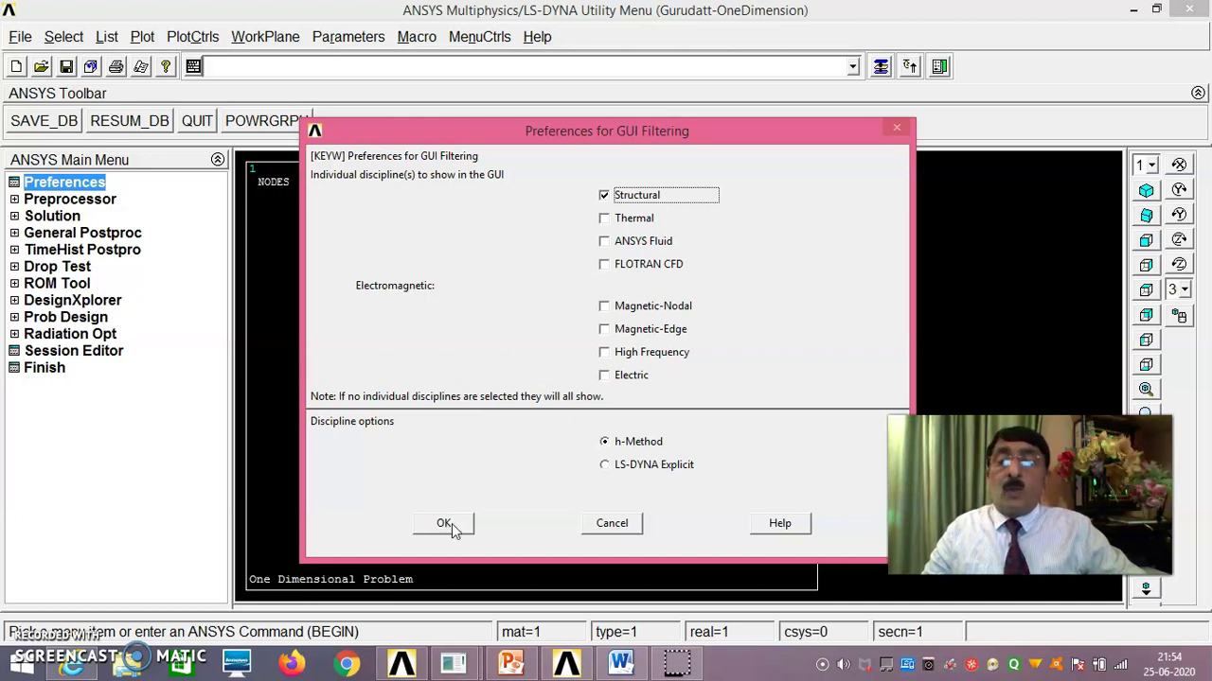
left_click(453, 522)
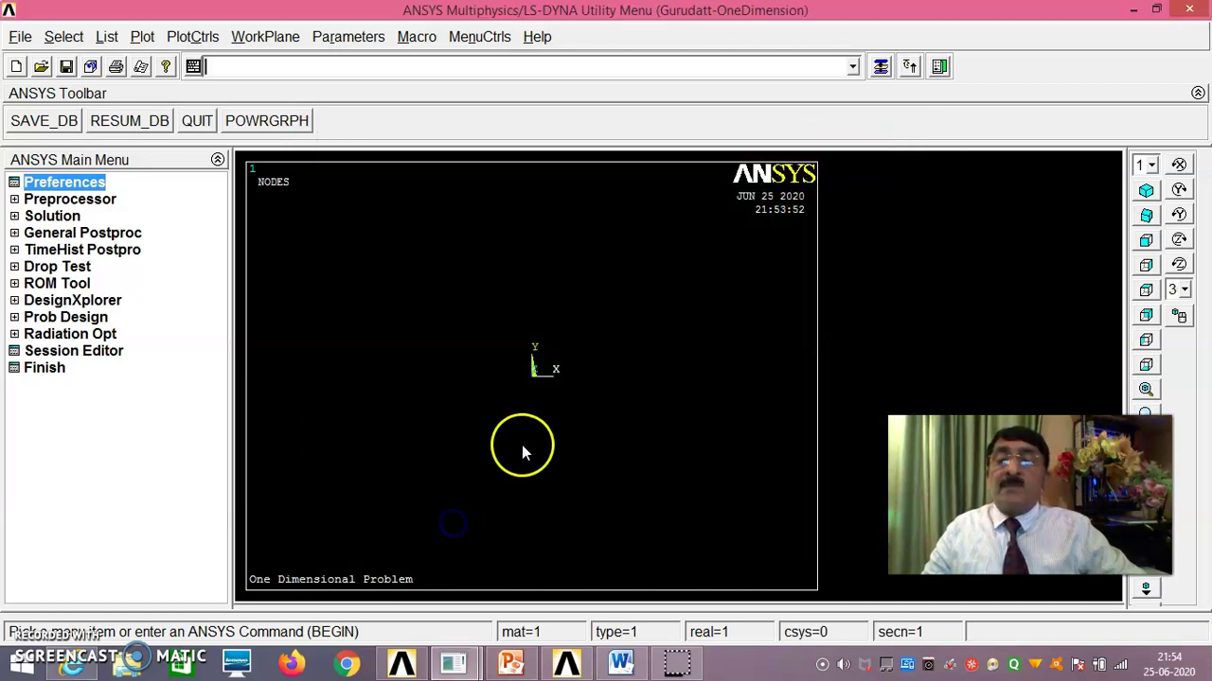
Add a structural Link element of type 3D finit stn 180 as element type reference number 1.
left_click(84, 199)
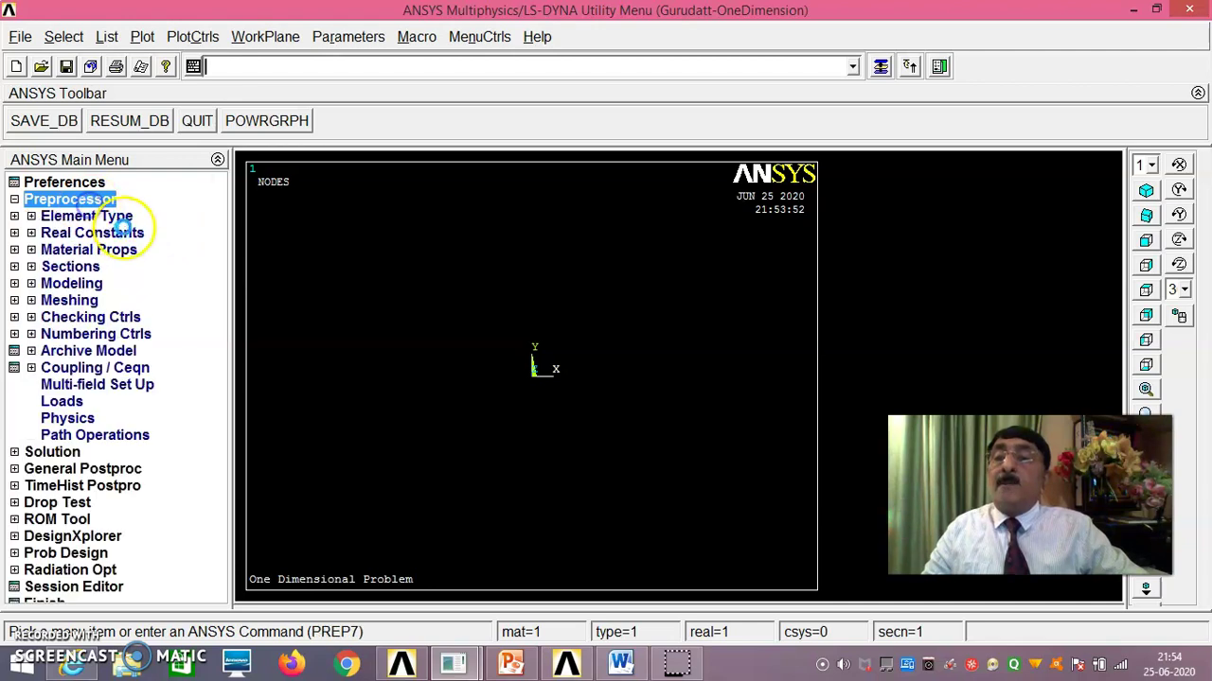
left_click(90, 216)
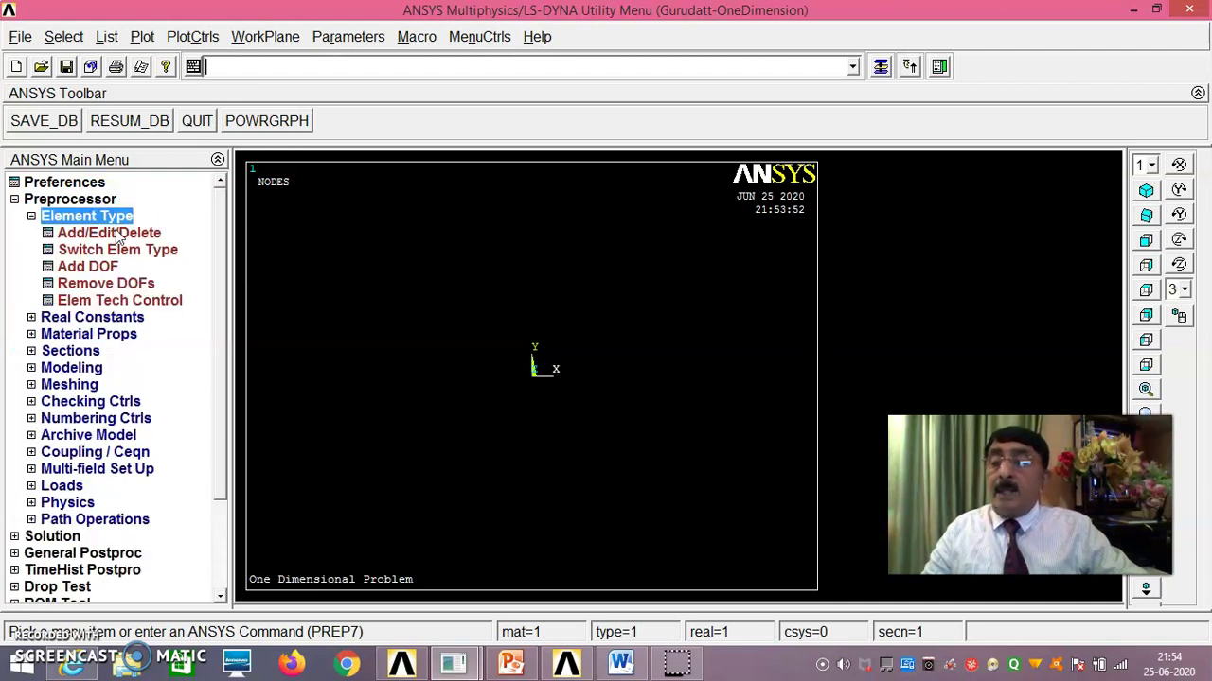
left_click(121, 234)
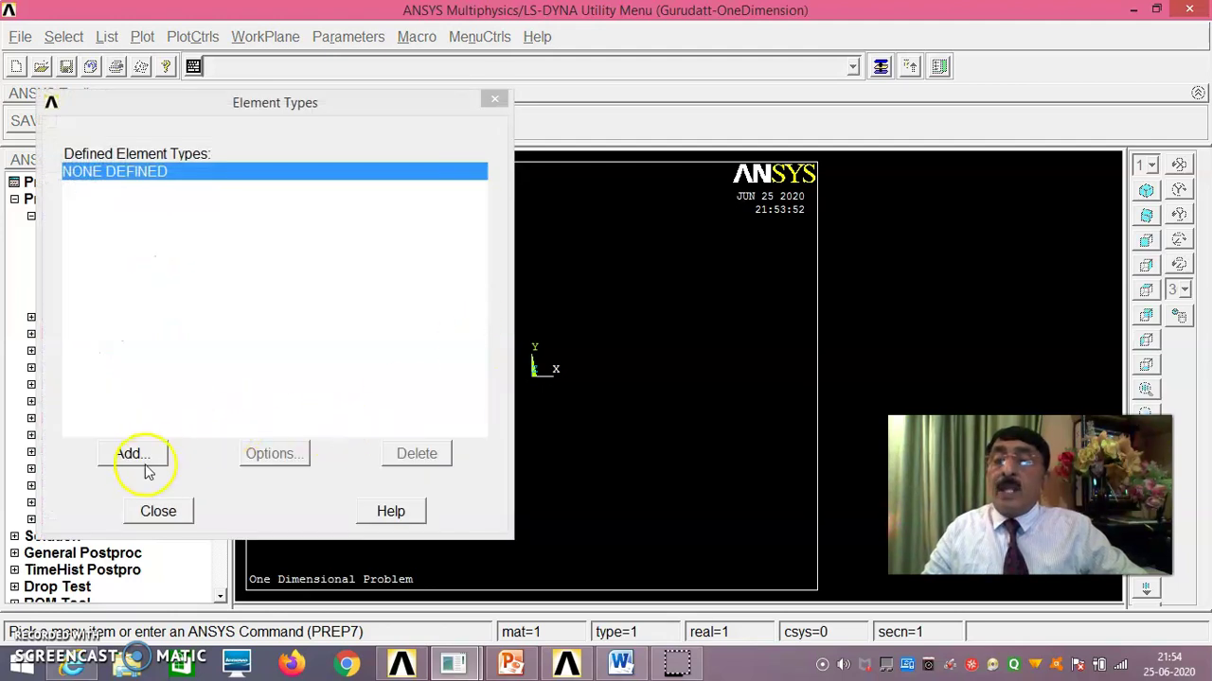
left_click(140, 458)
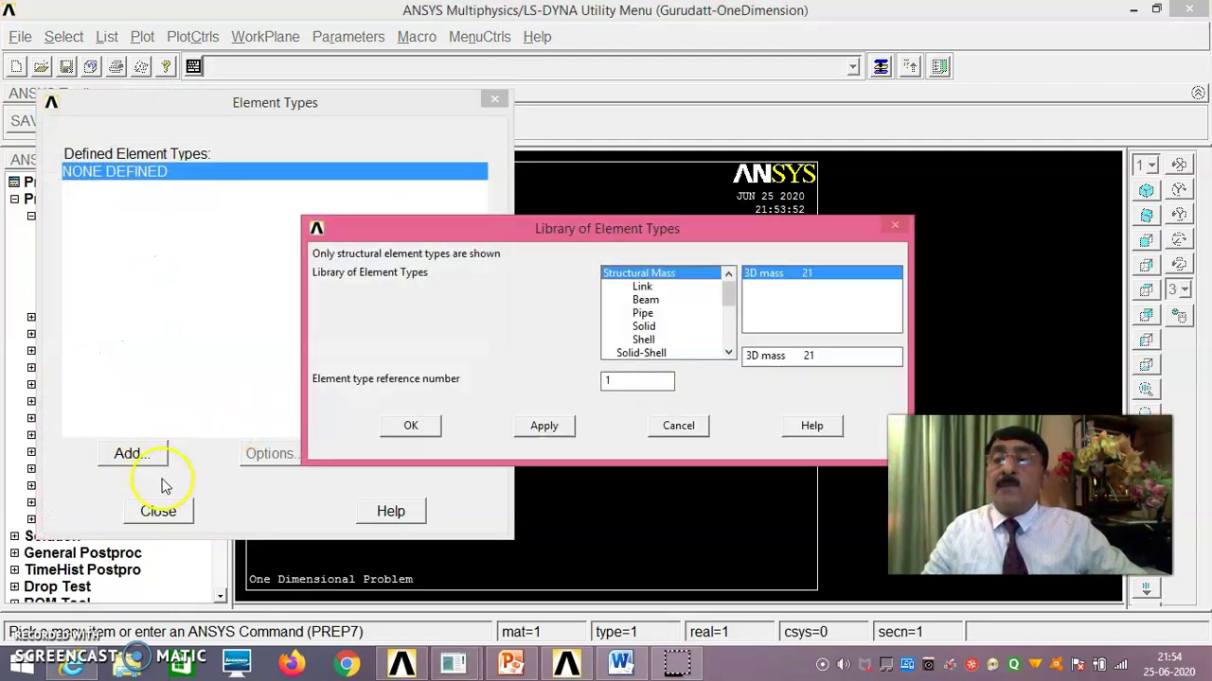
left_click(642, 286)
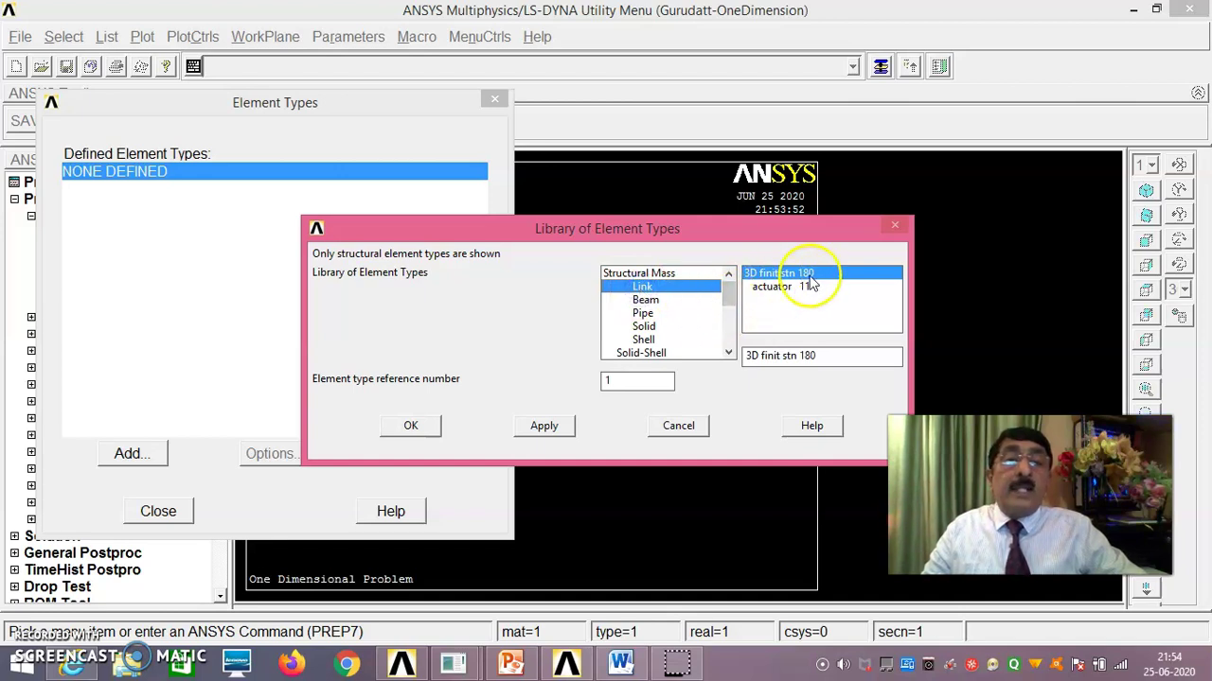
left_click(429, 431)
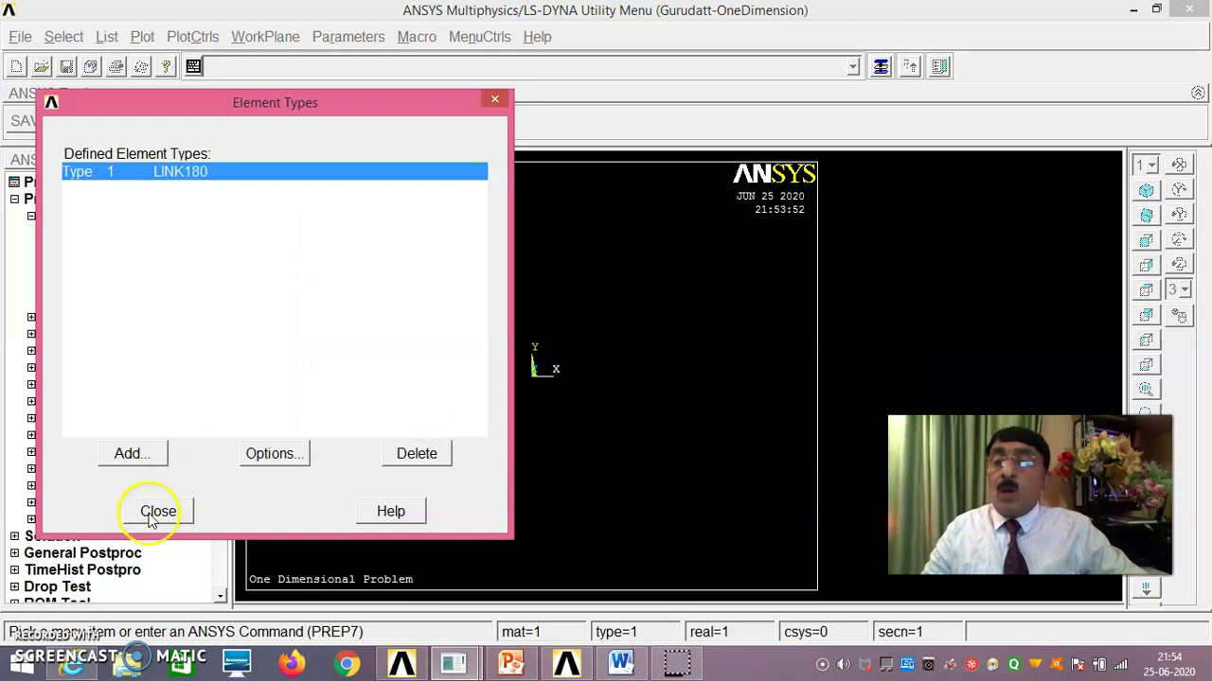
left_click(158, 512)
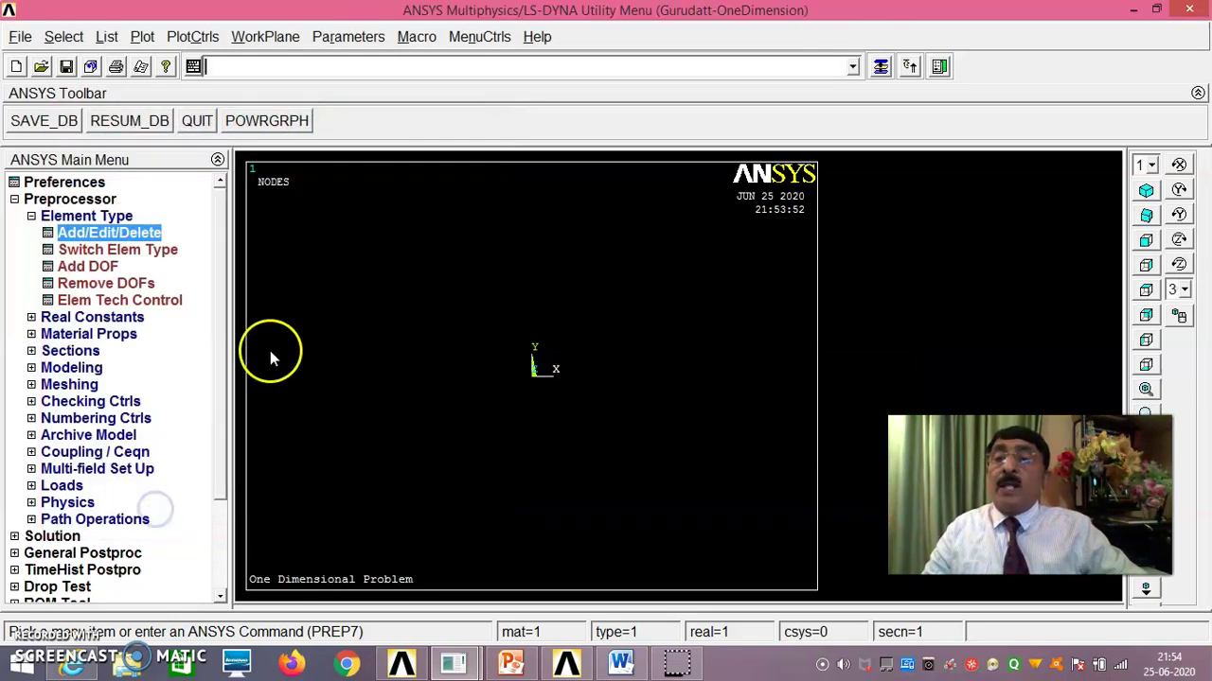
List the session's log file to check the command recorded for the element type definition, and close the listing.
left_click(20, 36)
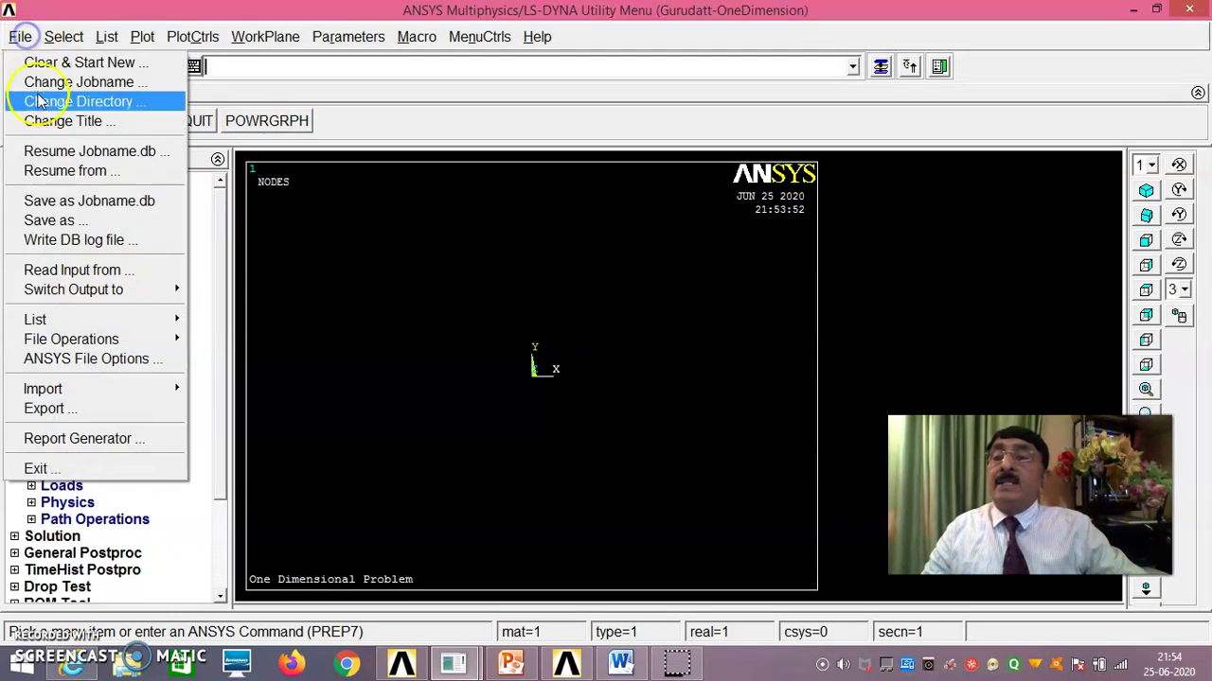
mouse_move(76, 319)
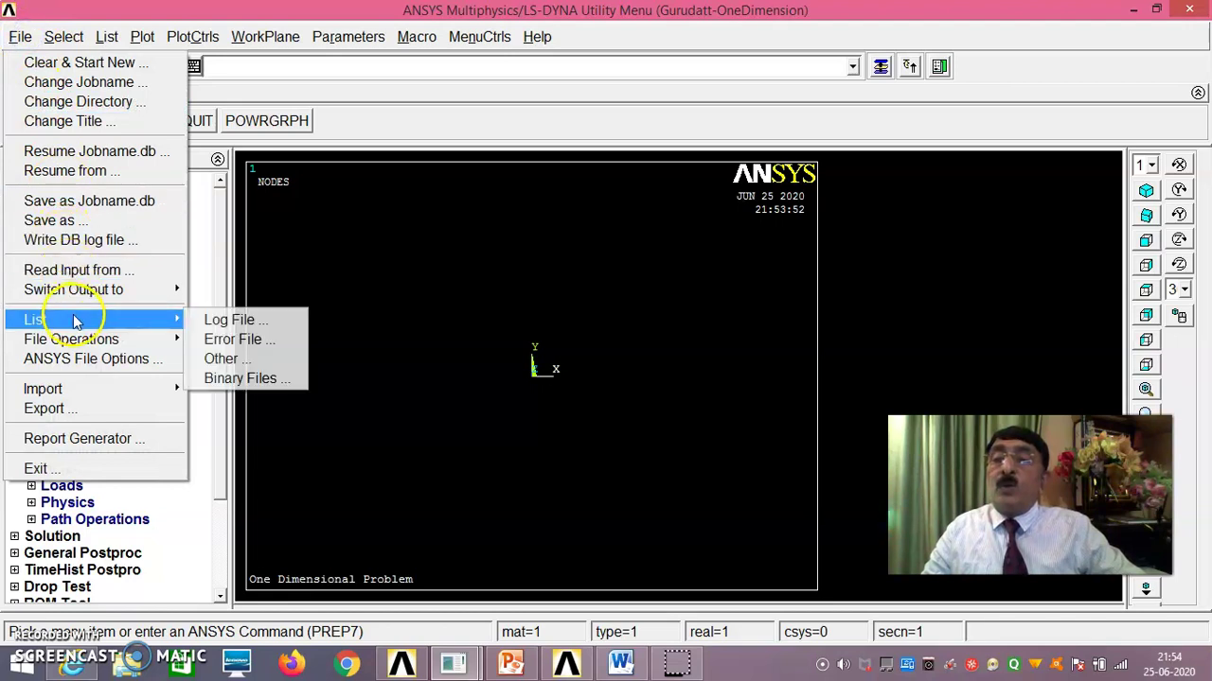
left_click(255, 316)
scroll(294, 343, "down", 2)
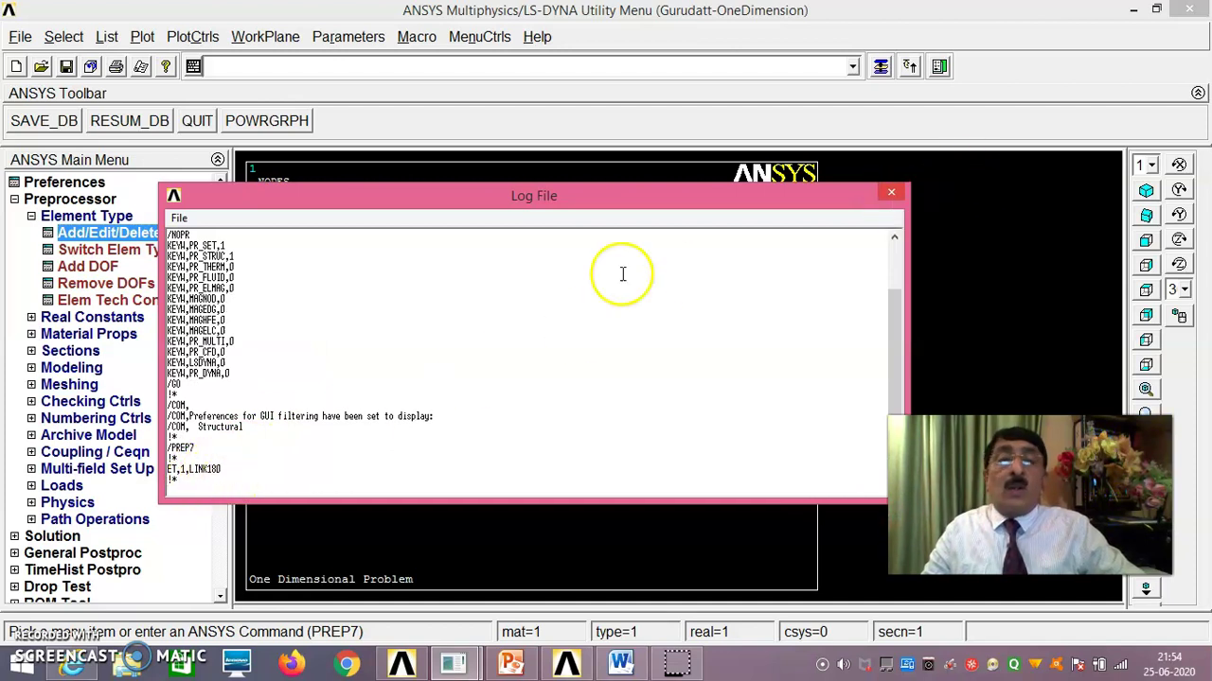
left_click(891, 193)
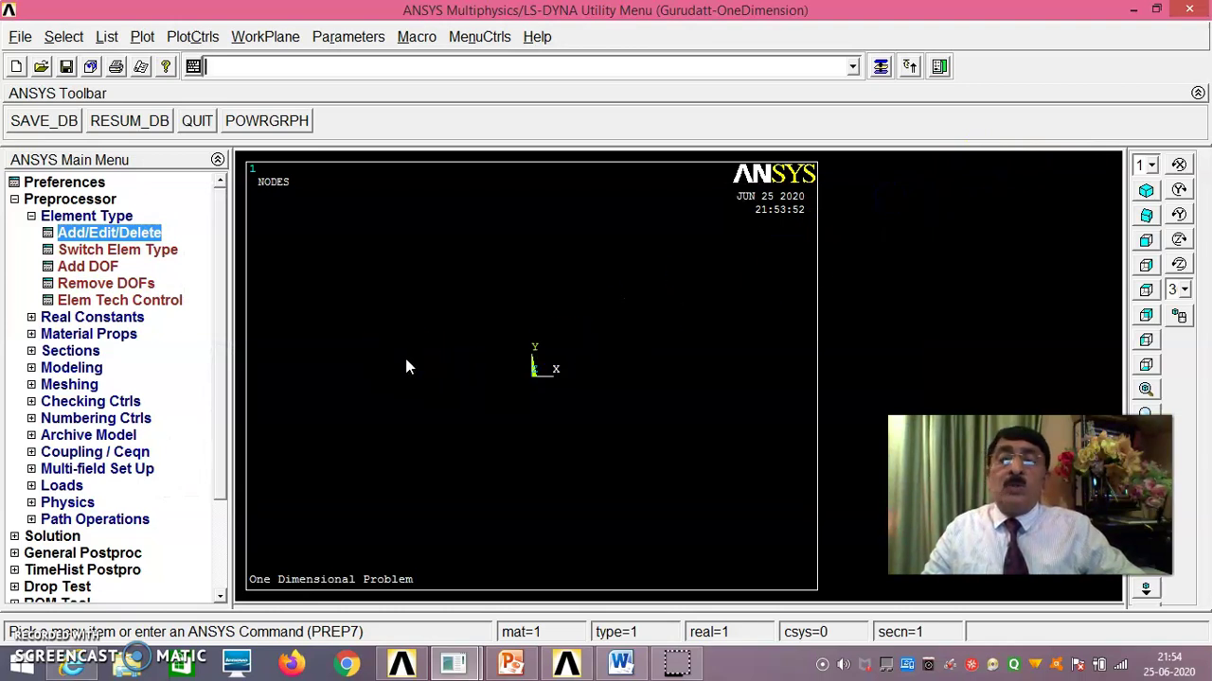
left_click(448, 272)
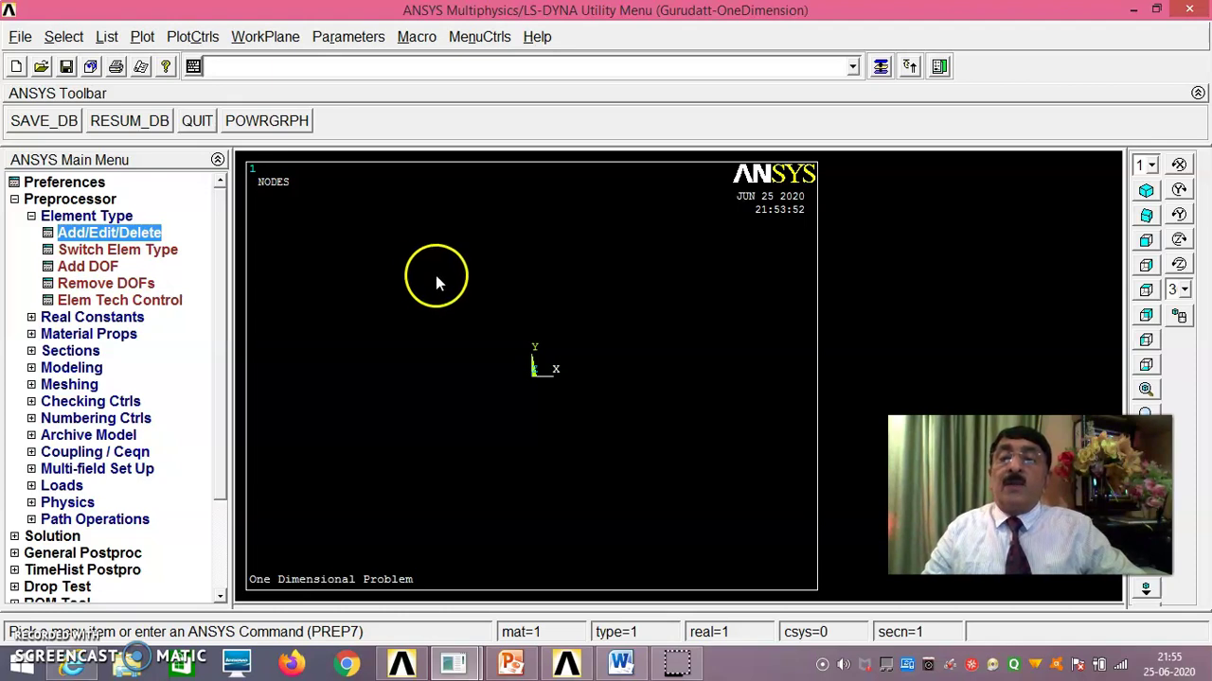